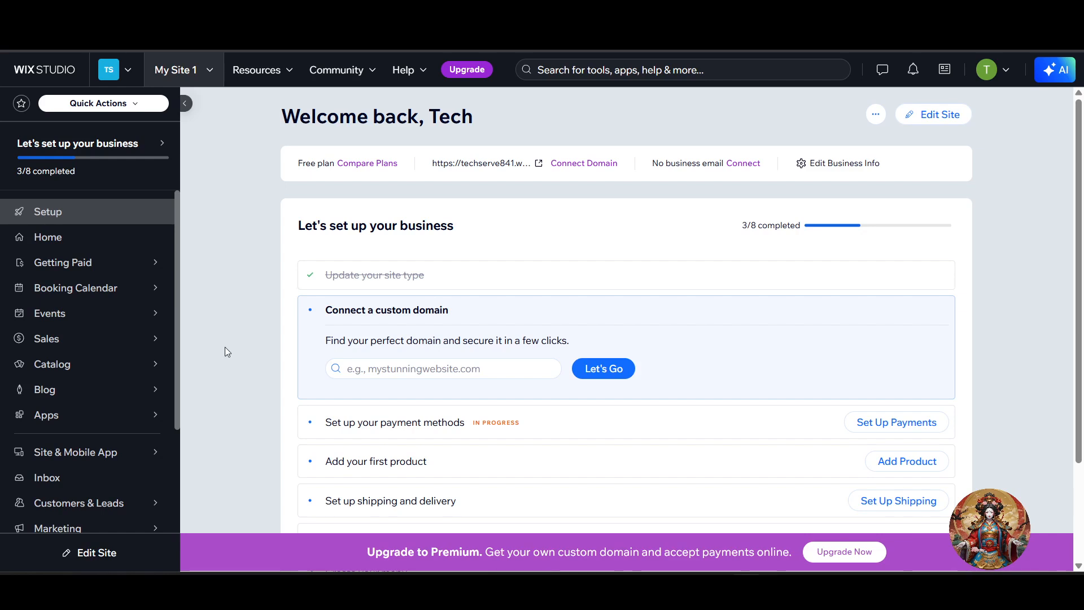
# Open the site in the editor and delete the existing Features, Pricing and FAQ menu from the header.
pyautogui.click(211, 71)
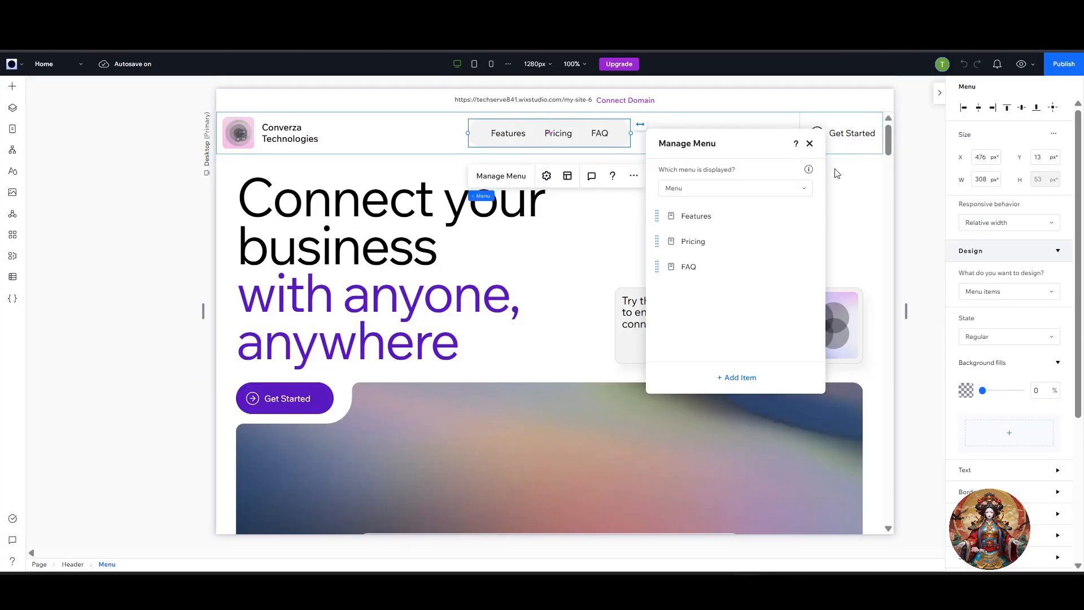
pyautogui.click(52, 298)
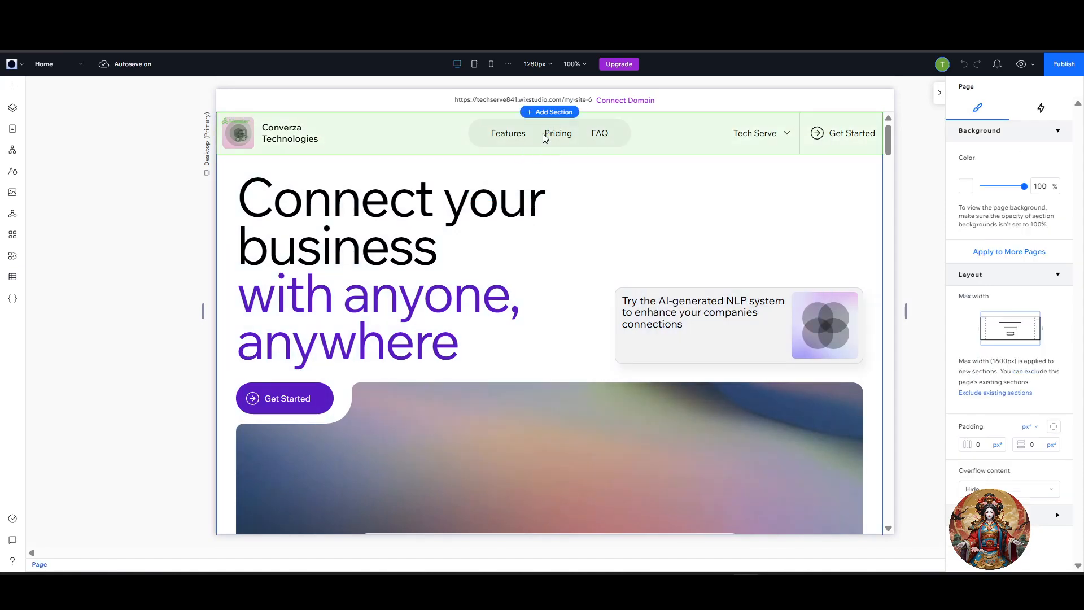
pyautogui.click(569, 139)
pyautogui.click(568, 139)
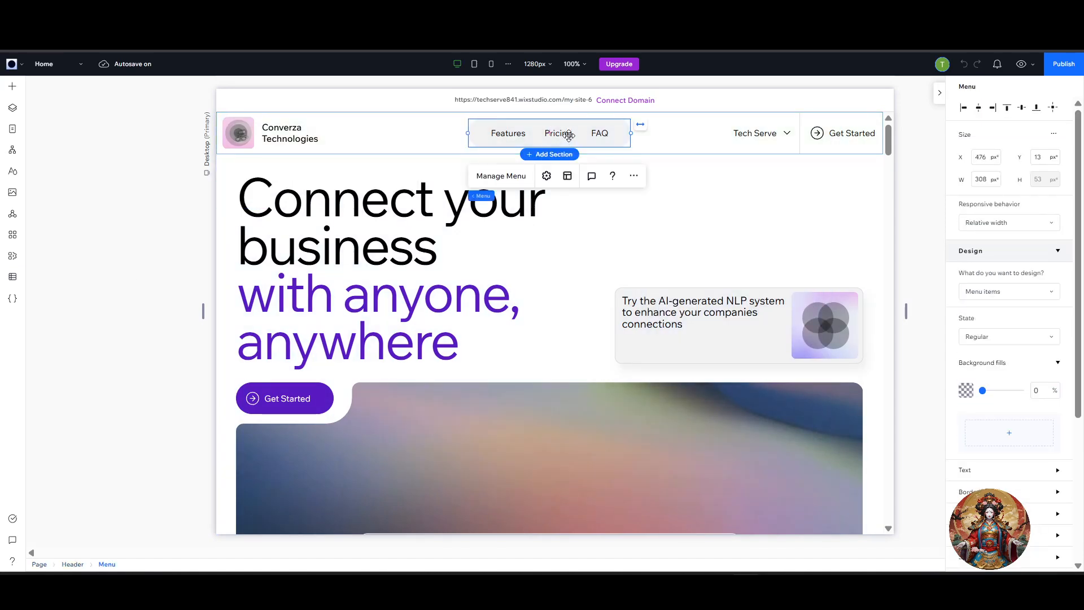
pyautogui.click(633, 176)
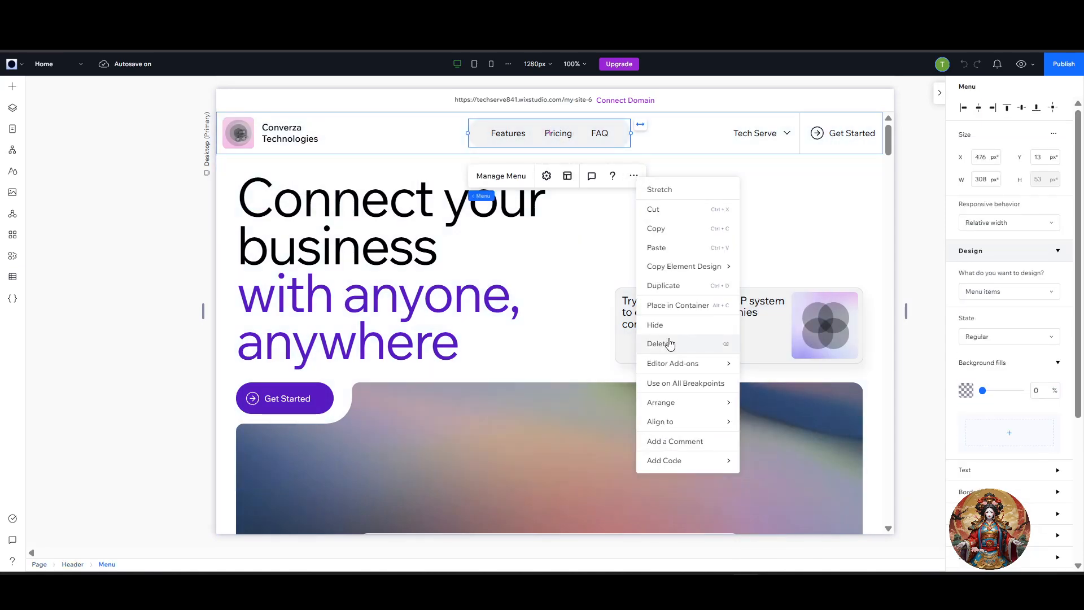
pyautogui.click(671, 344)
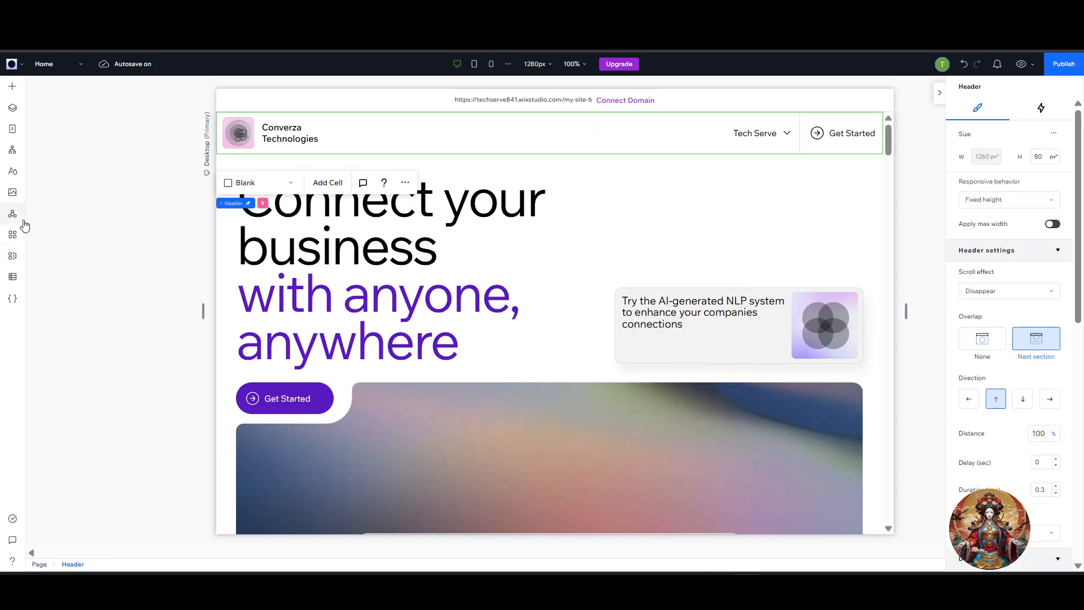
# Add the horizontal menu with rounded, outlined items to the middle of the header.
pyautogui.click(8, 89)
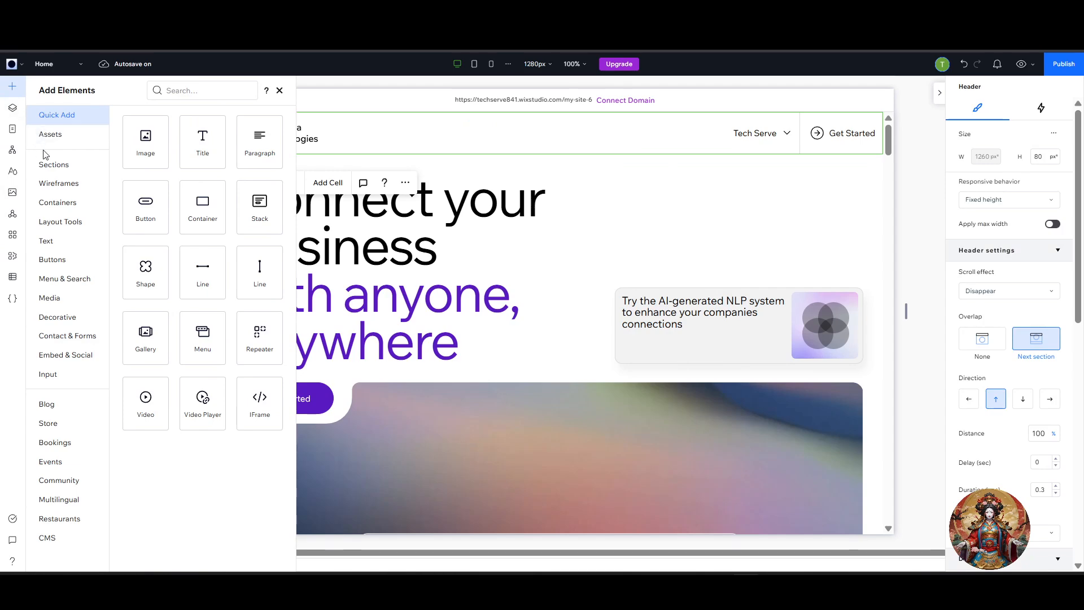
pyautogui.click(51, 280)
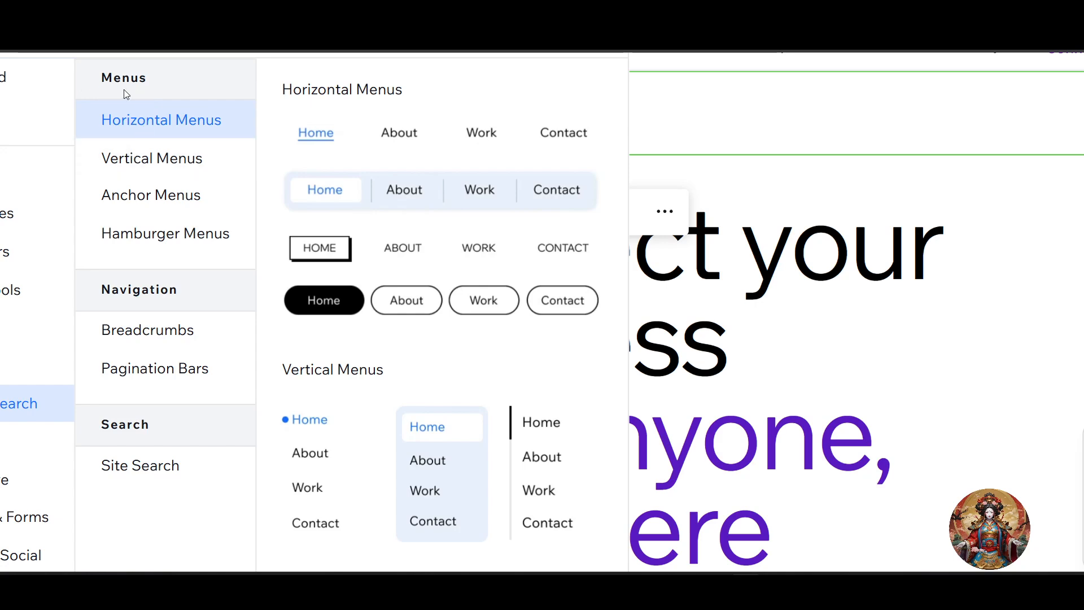
pyautogui.click(140, 157)
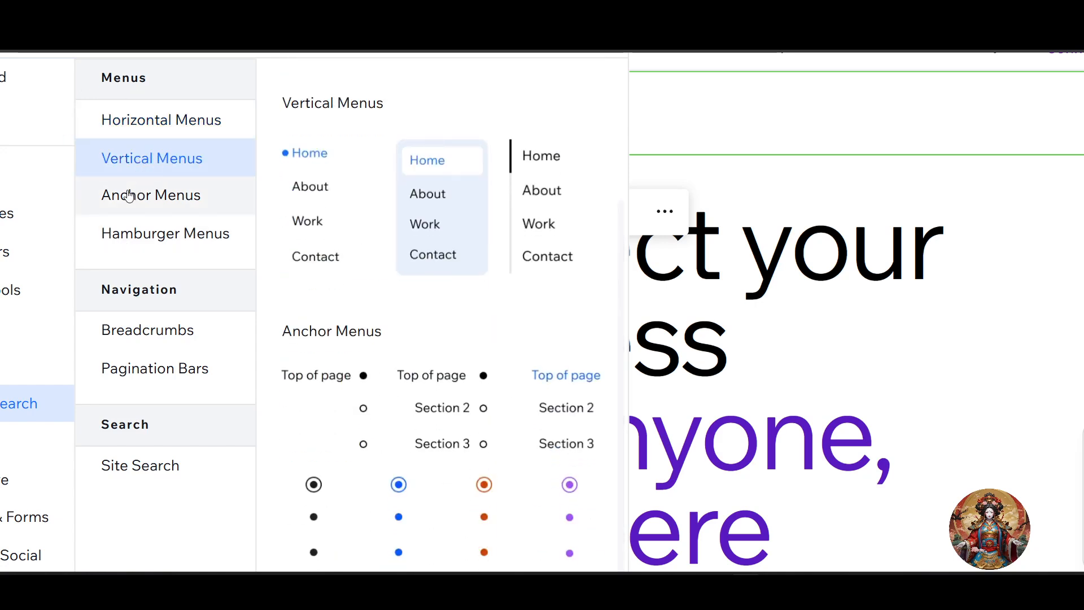
pyautogui.click(159, 194)
pyautogui.click(205, 226)
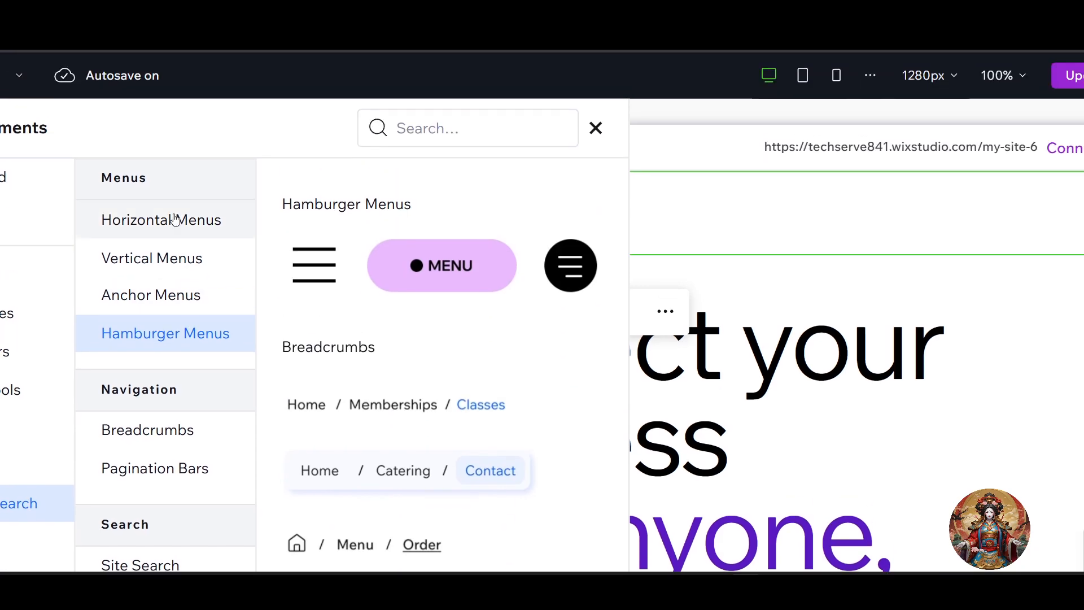
pyautogui.click(175, 124)
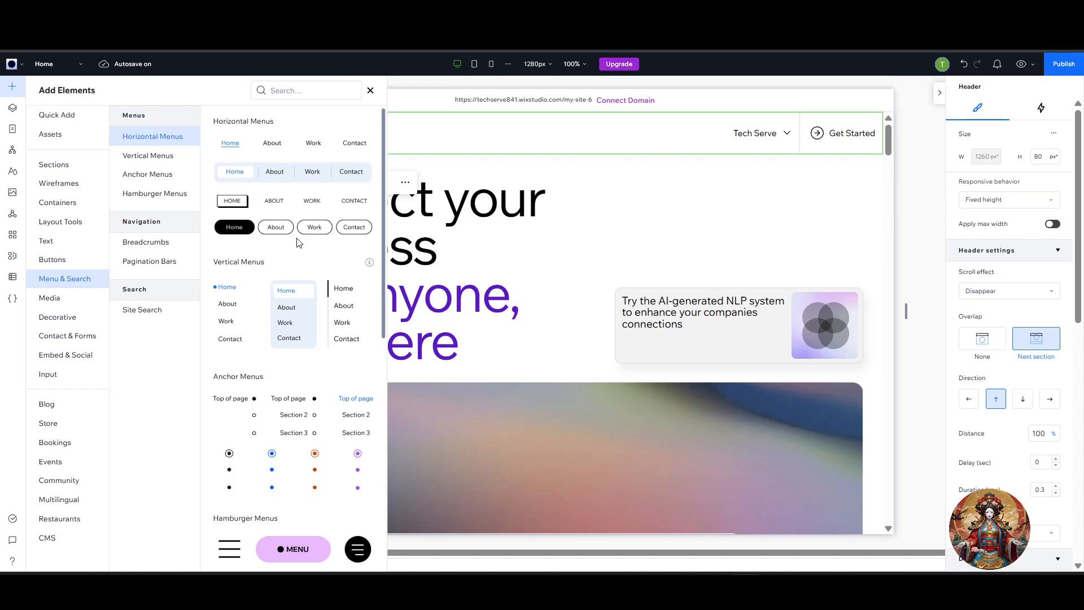
pyautogui.moveTo(270, 231); pyautogui.dragTo(557, 134)
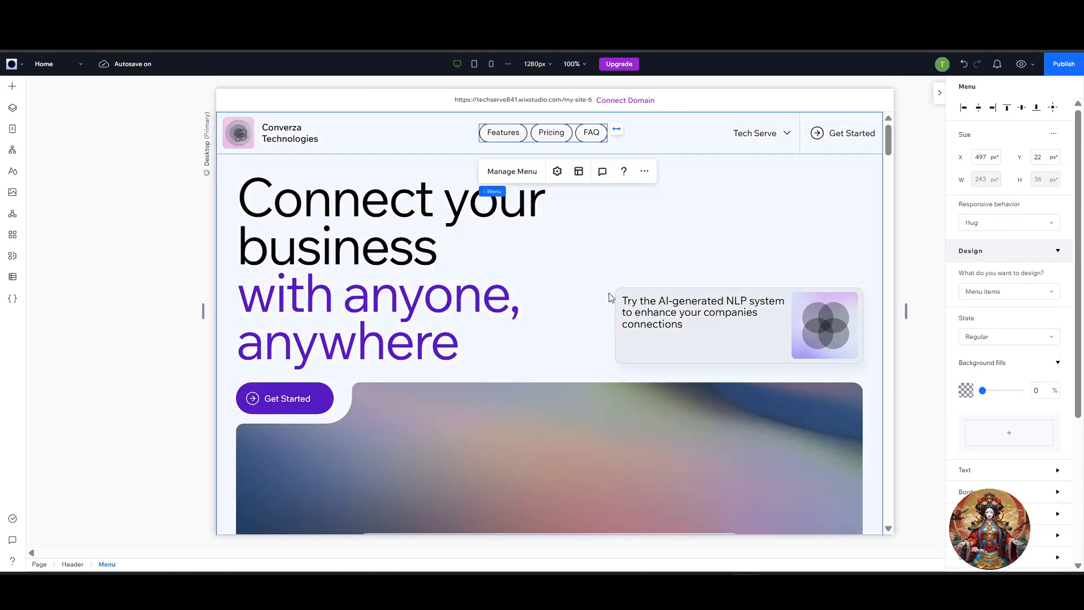
# Add the Accessibility Statement main page as an item in the new header menu.
pyautogui.scroll(-4, 603, 321)
pyautogui.scroll(2, 604, 324)
pyautogui.scroll(2, 604, 325)
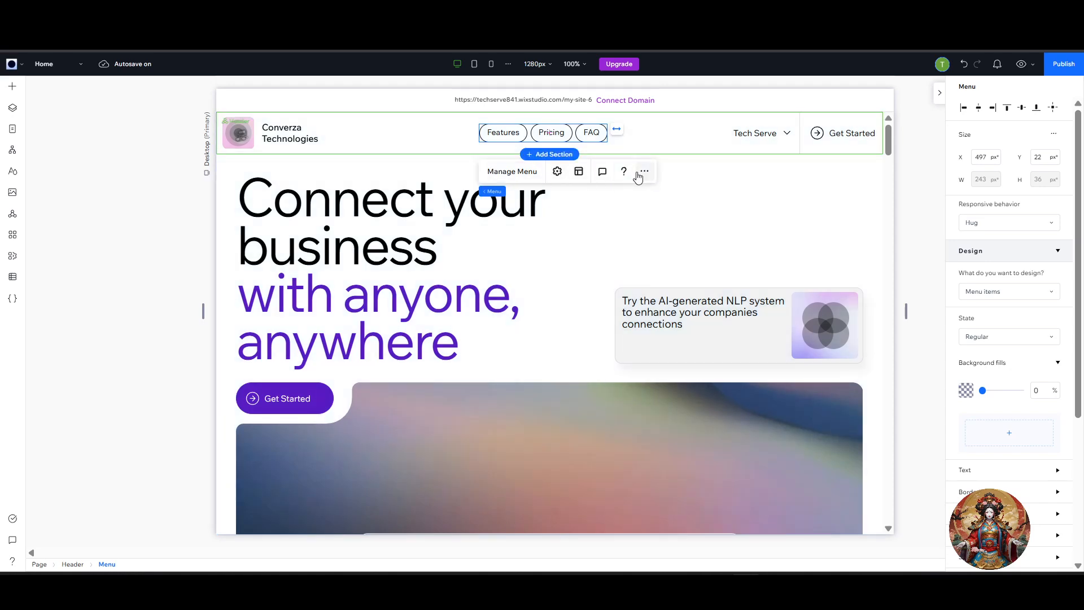
pyautogui.click(643, 173)
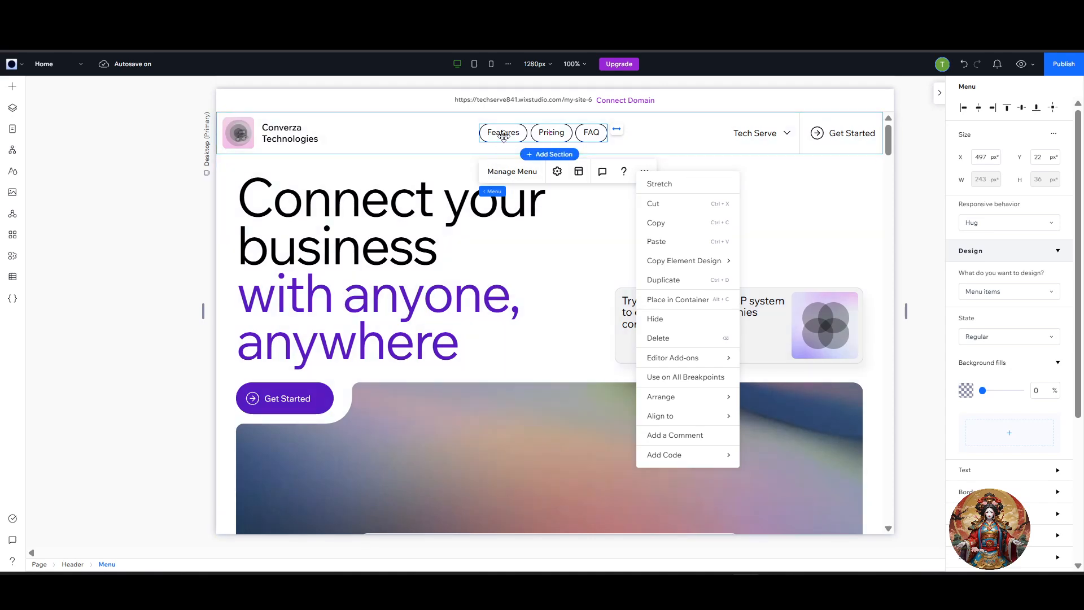
pyautogui.click(511, 172)
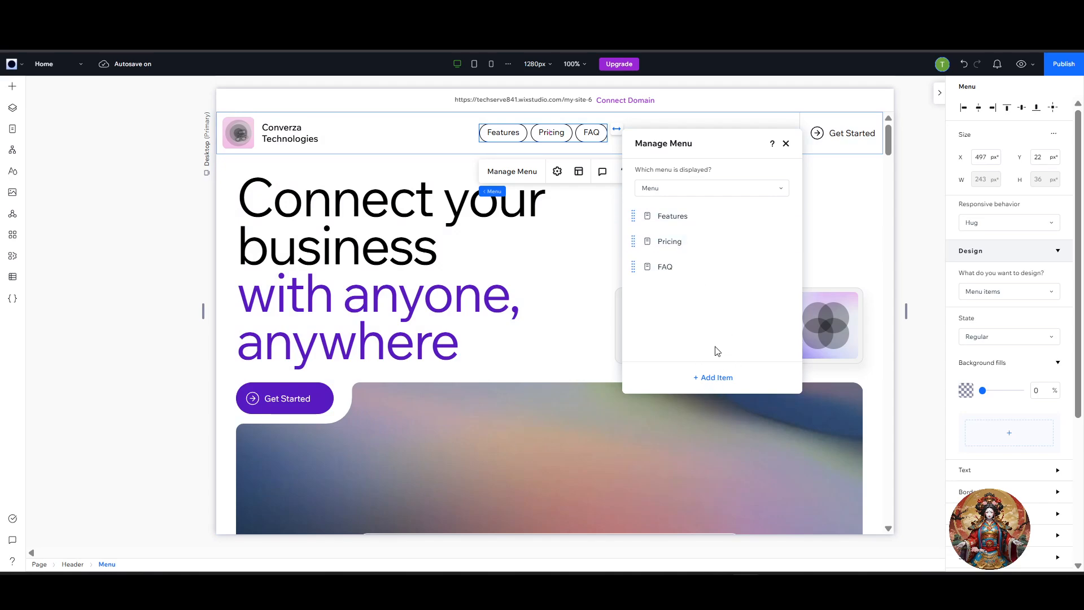
pyautogui.click(730, 384)
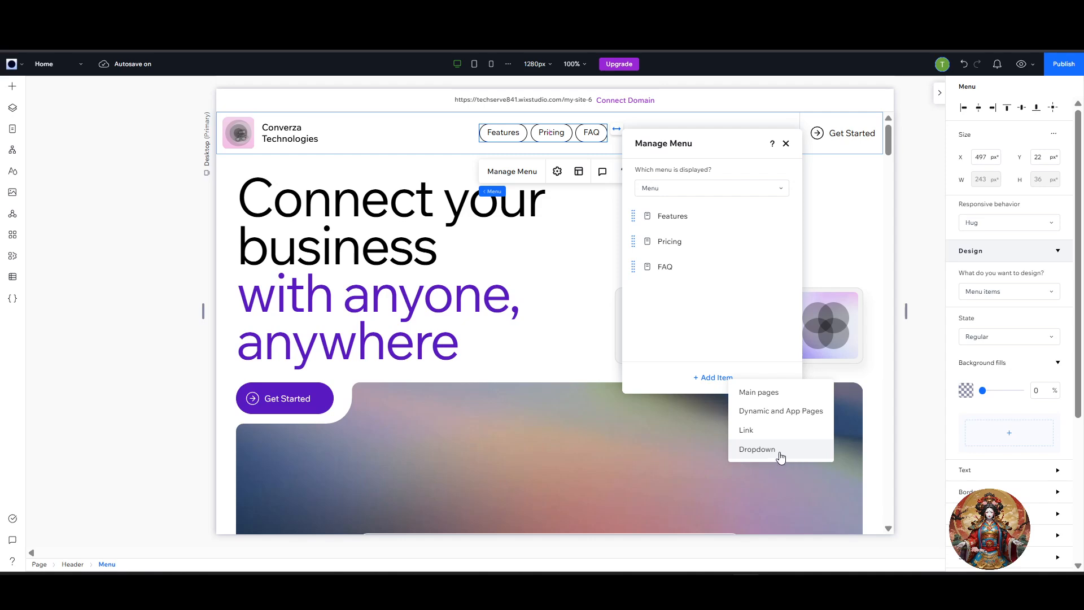
pyautogui.click(779, 392)
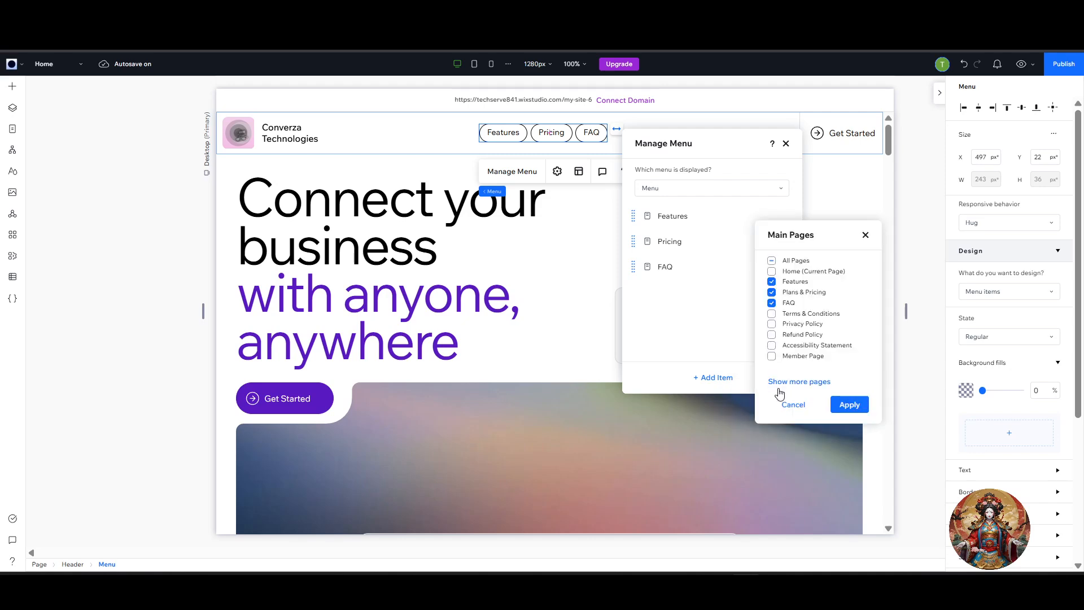
pyautogui.click(807, 346)
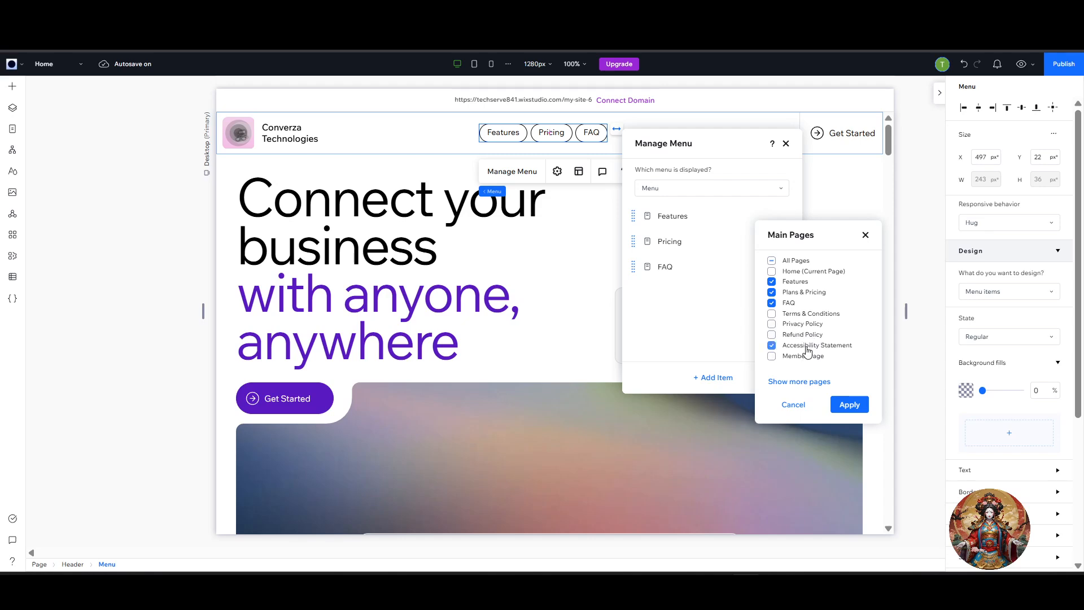
pyautogui.click(847, 407)
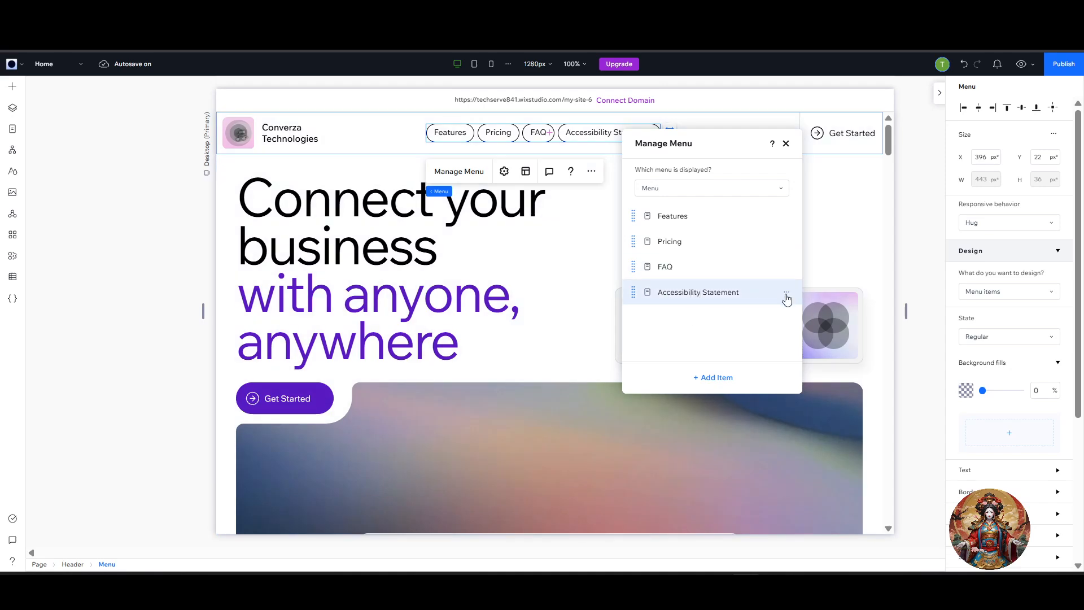
# Move Accessibility Statement above FAQ in the menu order and nest FAQ beneath it as a sub-item.
pyautogui.click(786, 293)
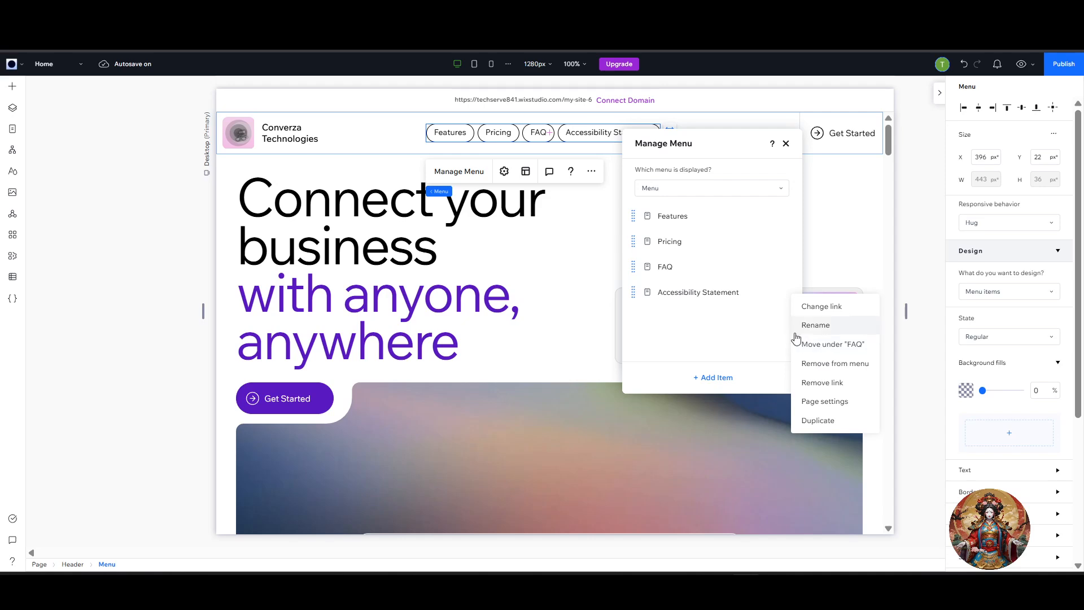
pyautogui.click(732, 337)
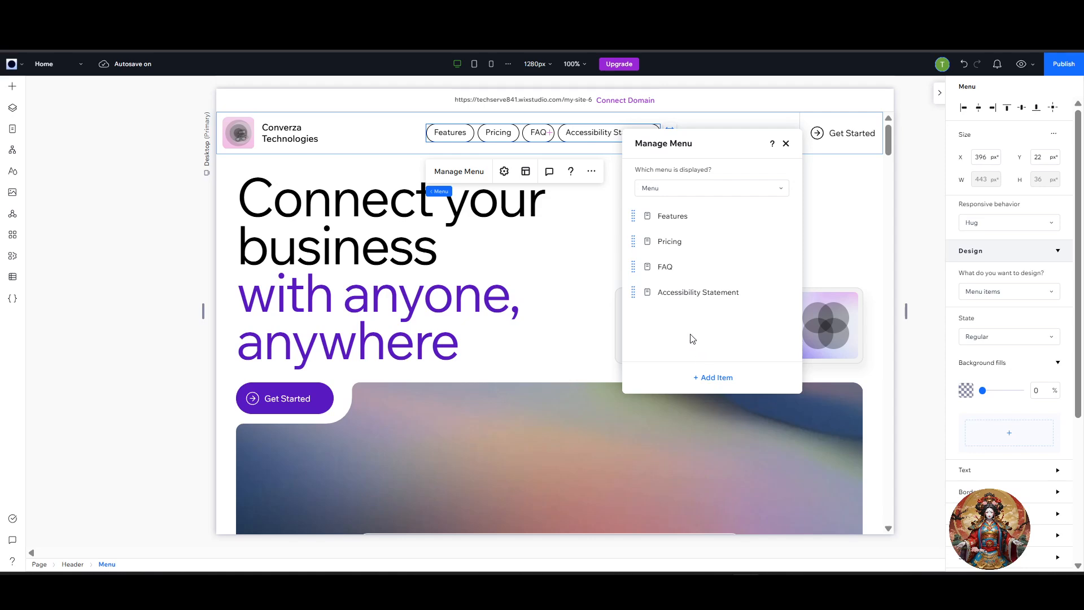
pyautogui.moveTo(695, 296); pyautogui.dragTo(666, 271)
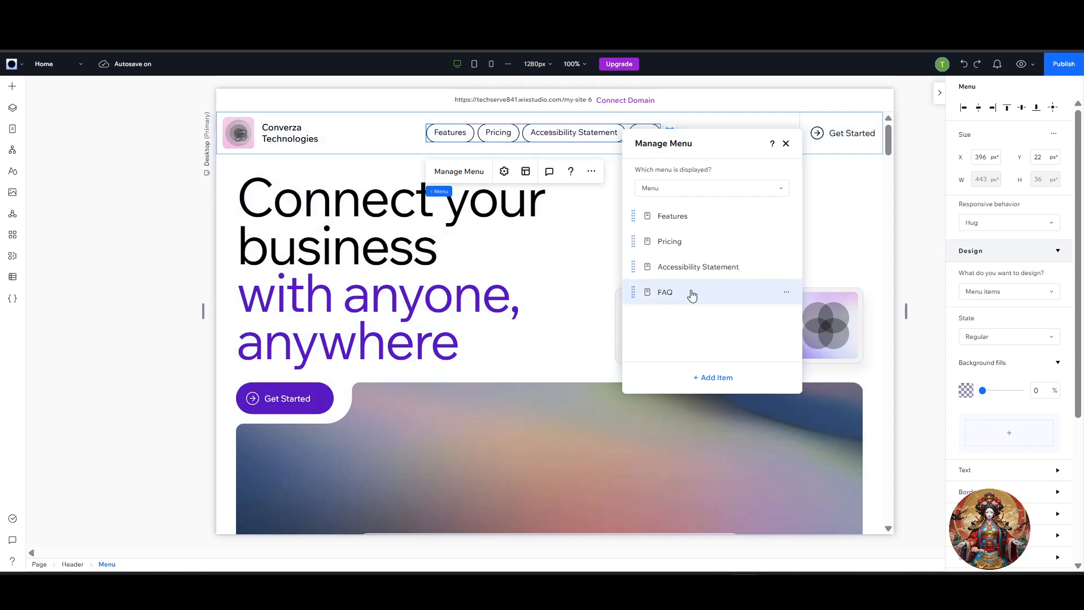
pyautogui.moveTo(692, 293)
pyautogui.mouseDown()
pyautogui.moveTo(693, 307)
pyautogui.moveTo(693, 295)
pyautogui.mouseUp()
pyautogui.moveTo(636, 291); pyautogui.dragTo(671, 304)
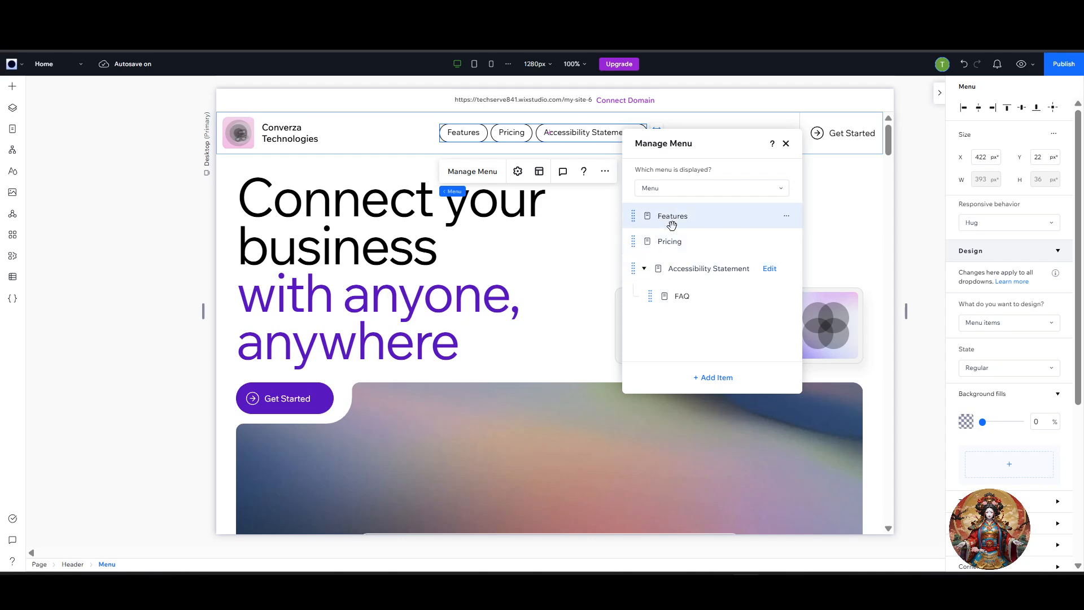
# Reorder the header menu so Pricing comes before Features, and close the menu manager.
pyautogui.moveTo(672, 225); pyautogui.dragTo(684, 246)
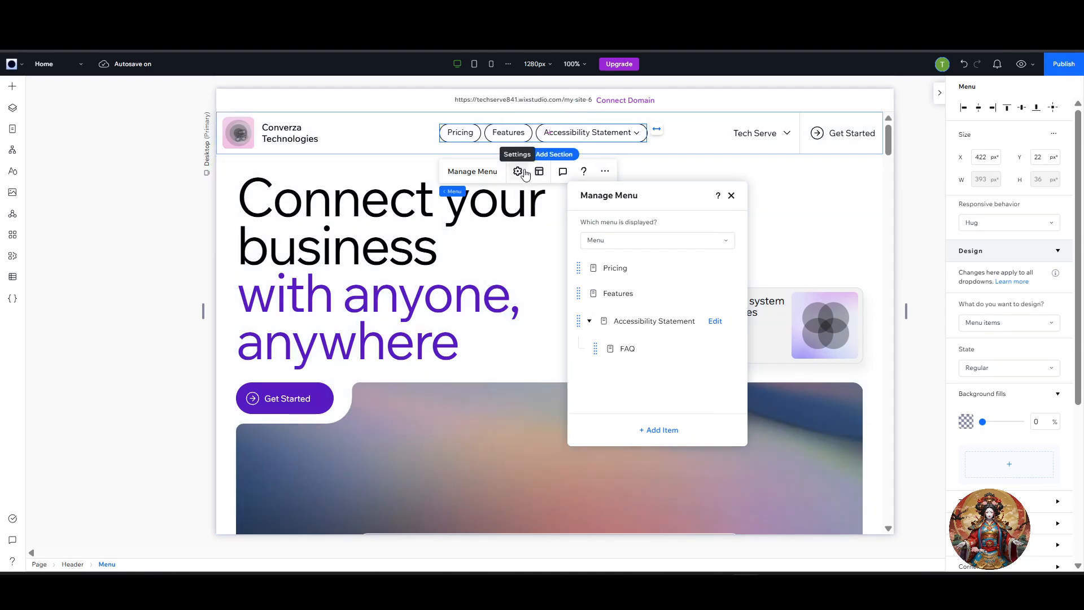
pyautogui.click(731, 196)
pyautogui.click(733, 199)
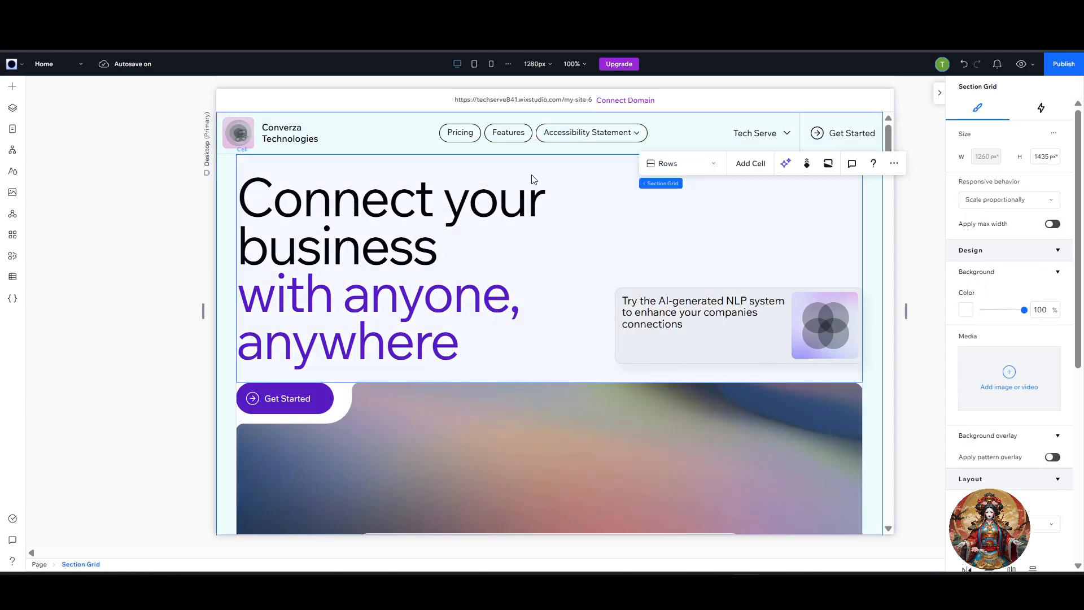
# Set the header menu's animation package to Wash in its menu settings.
pyautogui.click(523, 130)
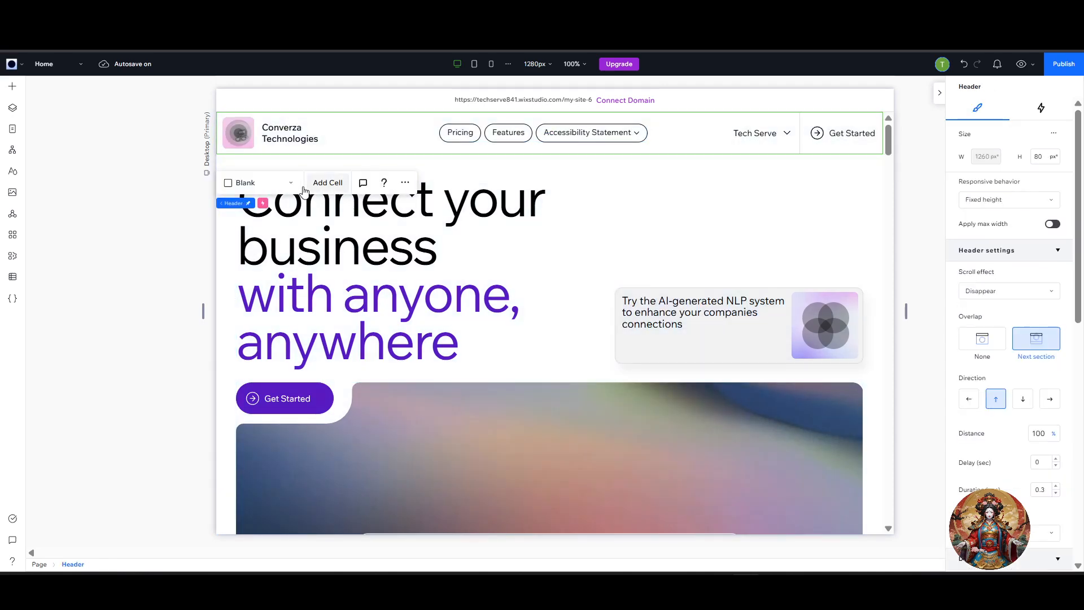
pyautogui.click(520, 132)
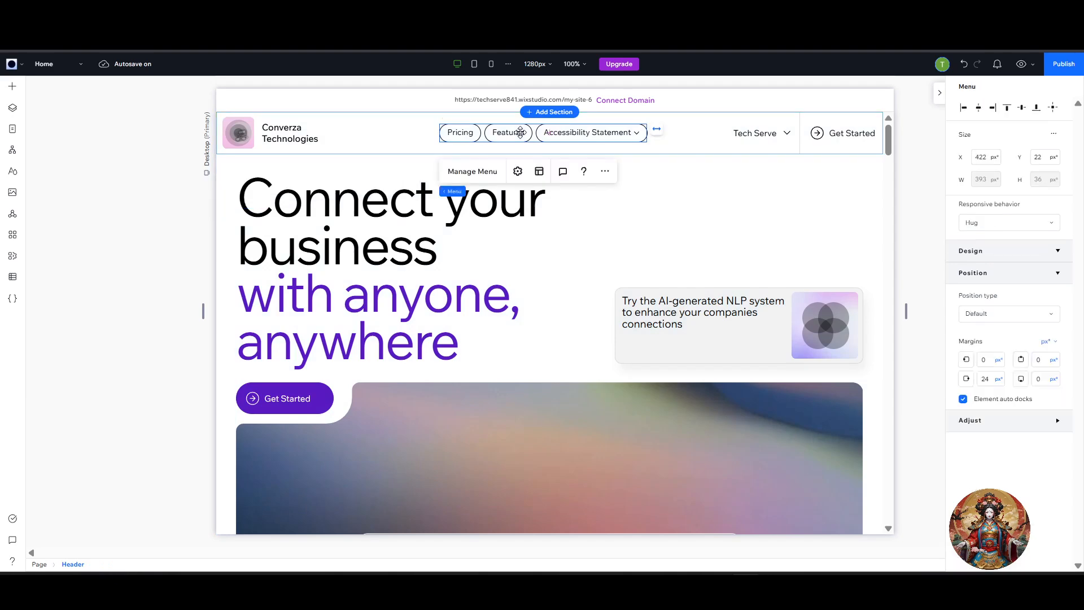
pyautogui.click(518, 173)
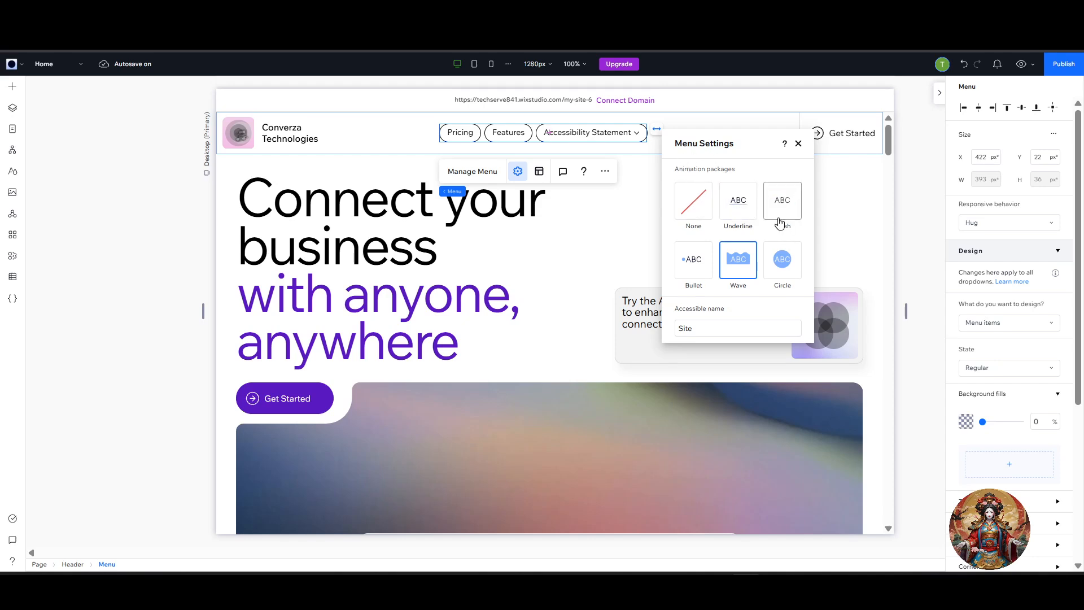
pyautogui.click(792, 241)
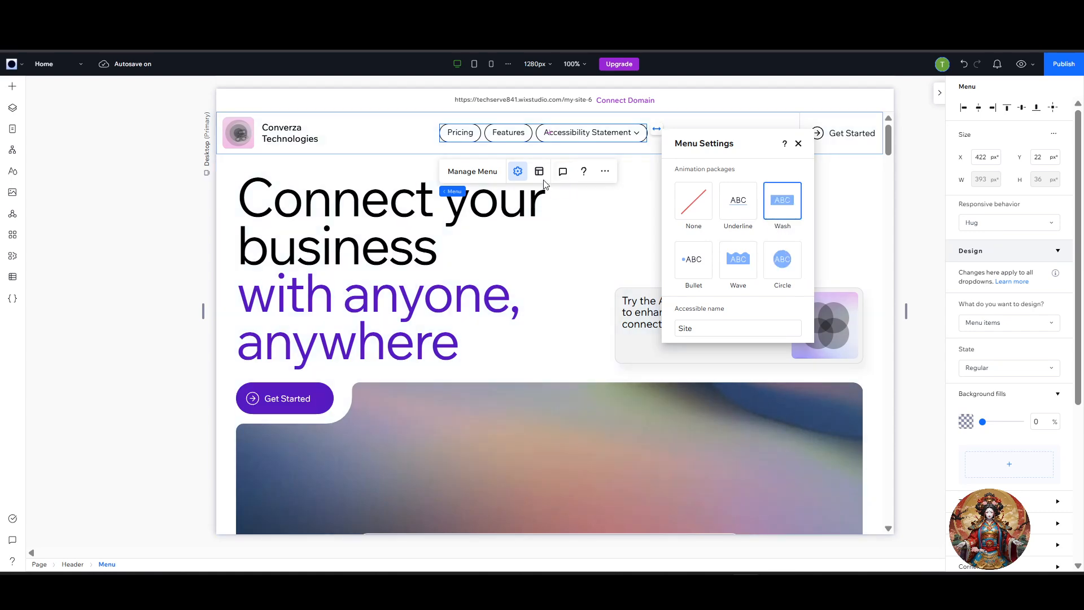
pyautogui.click(753, 330)
pyautogui.write('z')
# Review the header menu's layout options for type, orientation, spacing, padding, direction and alignment.
pyautogui.click(540, 179)
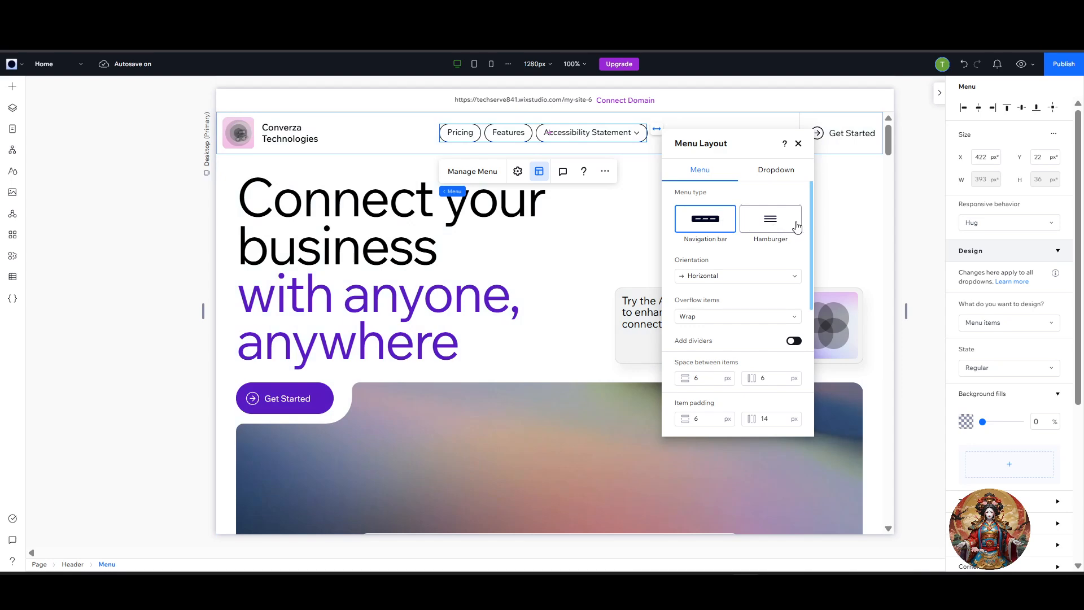
pyautogui.scroll(-5, 744, 261)
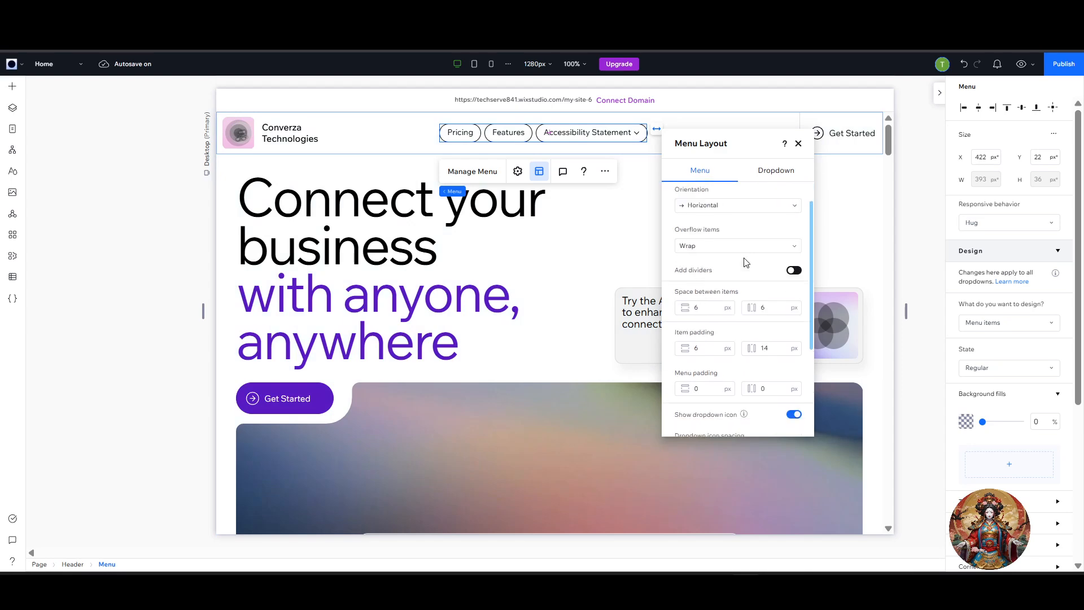
pyautogui.scroll(-3, 744, 264)
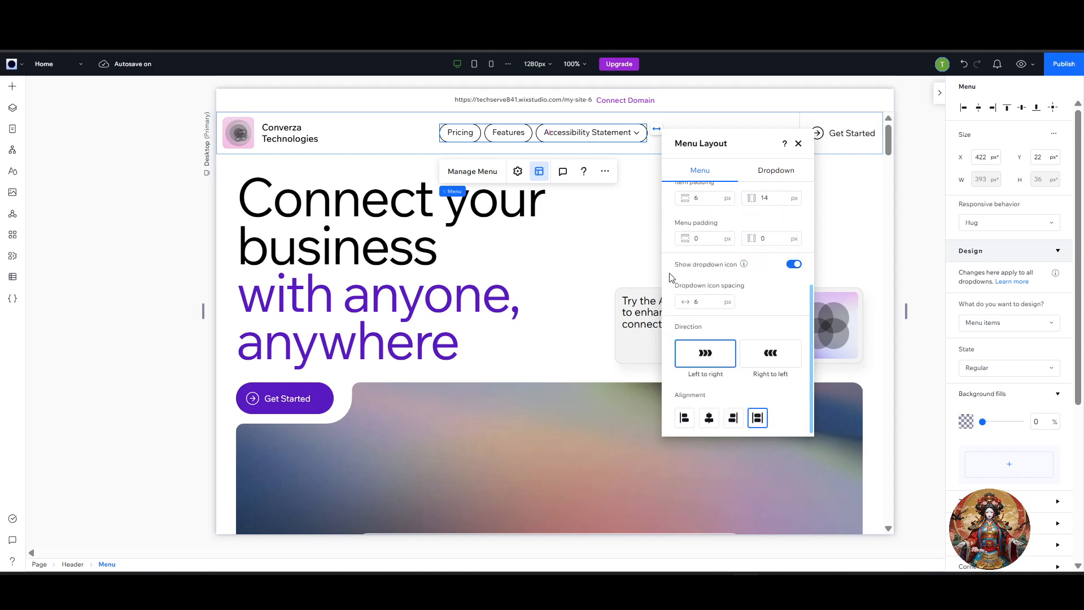
pyautogui.click(800, 142)
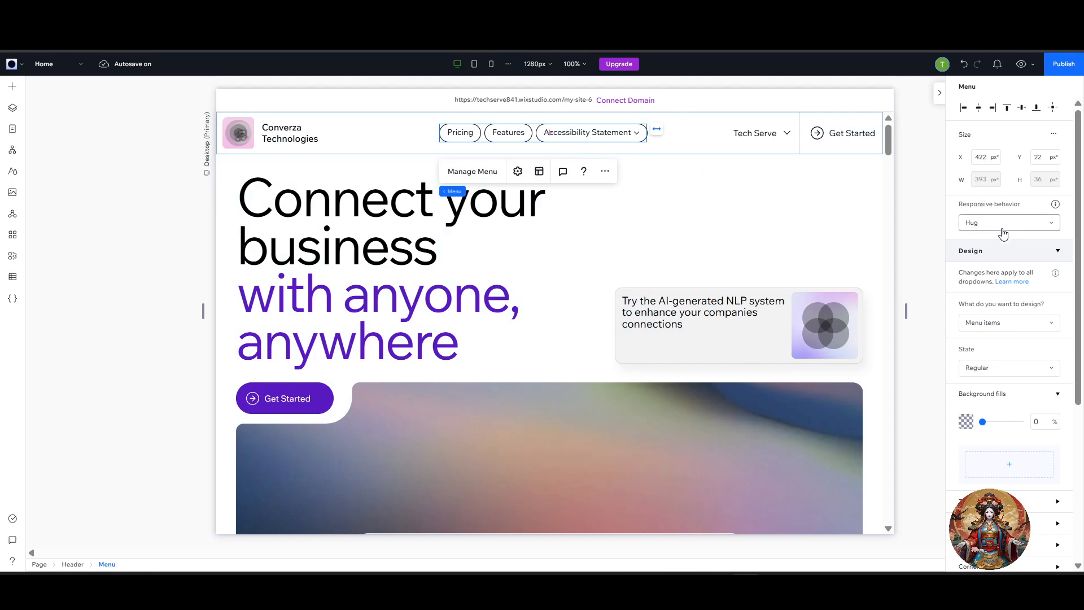
# Set the header menu items' text font to Azeret Mono Black and the font size to 18 px.
pyautogui.scroll(-3, 1008, 234)
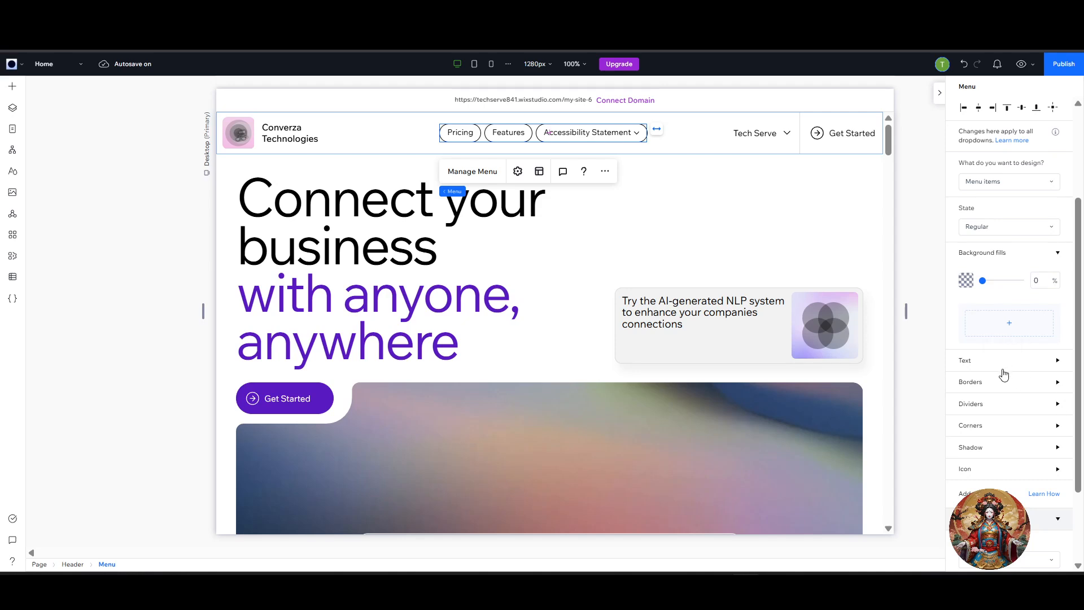
pyautogui.scroll(-1, 983, 371)
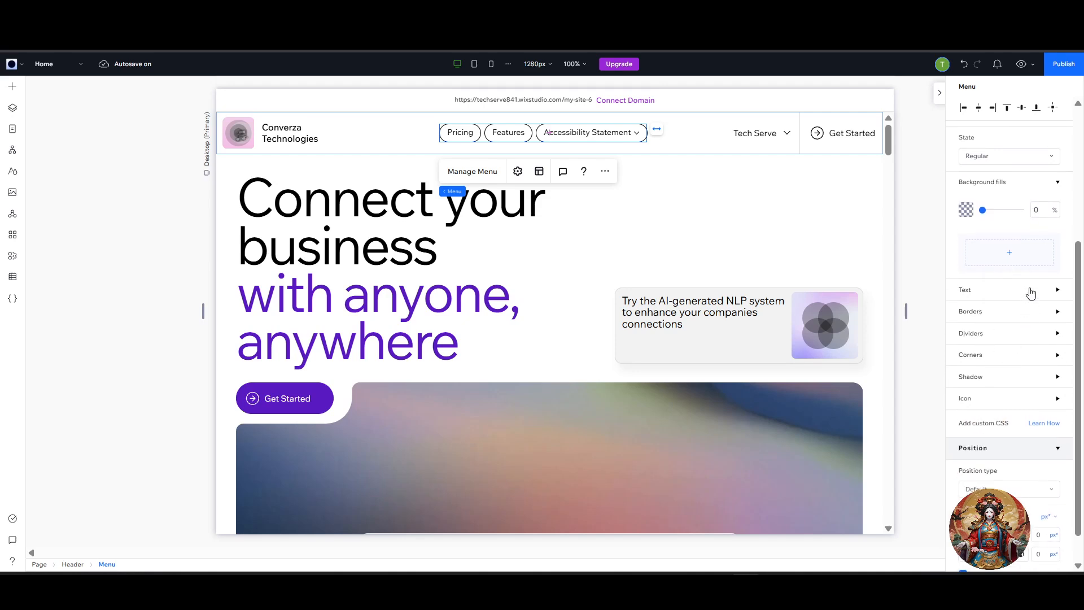
pyautogui.click(1030, 290)
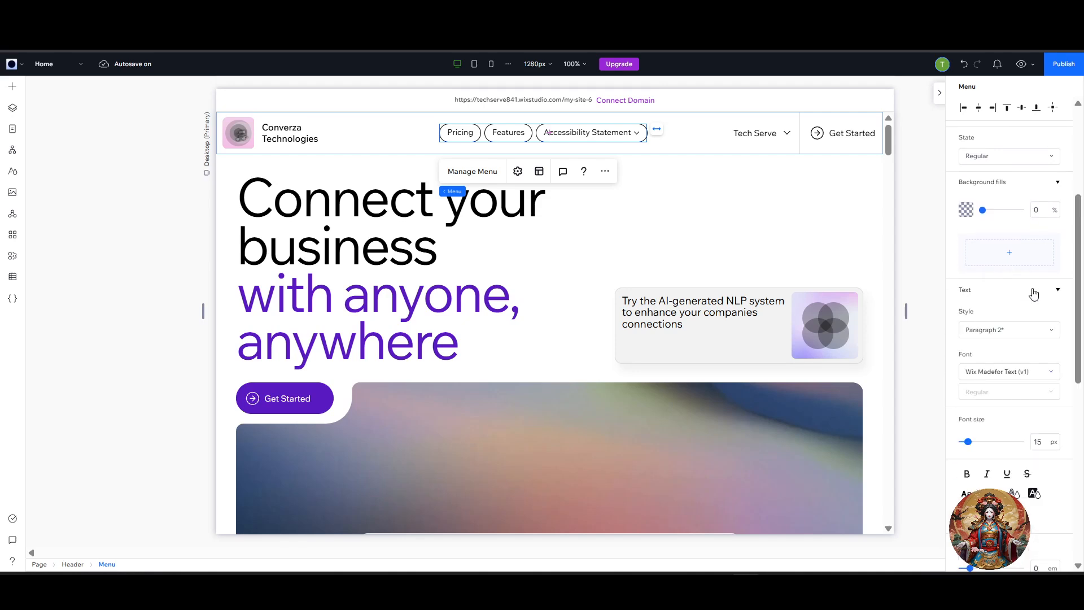
pyautogui.click(1021, 371)
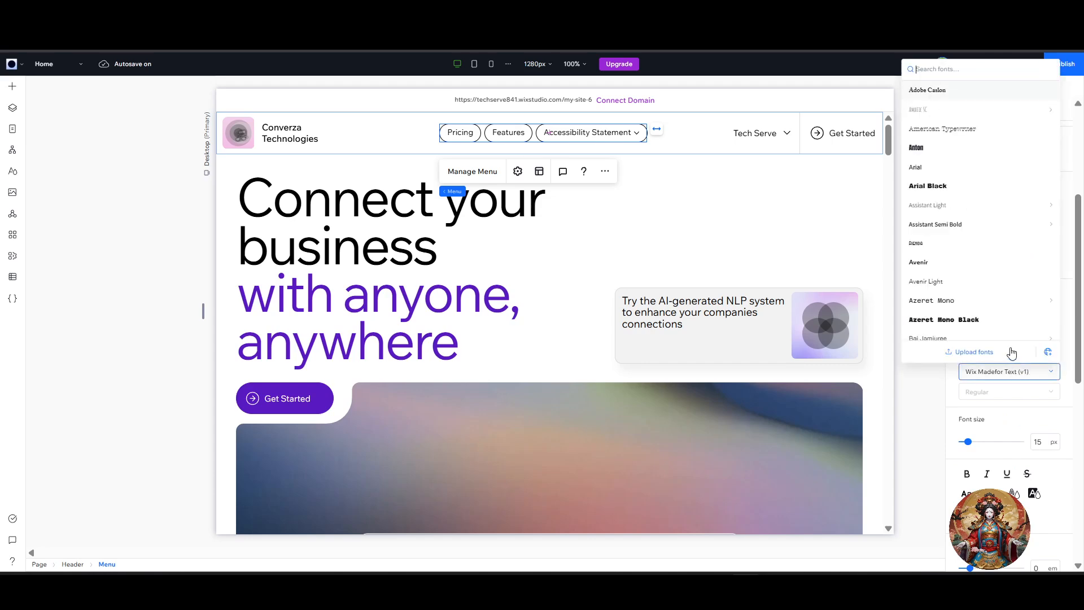
pyautogui.click(929, 324)
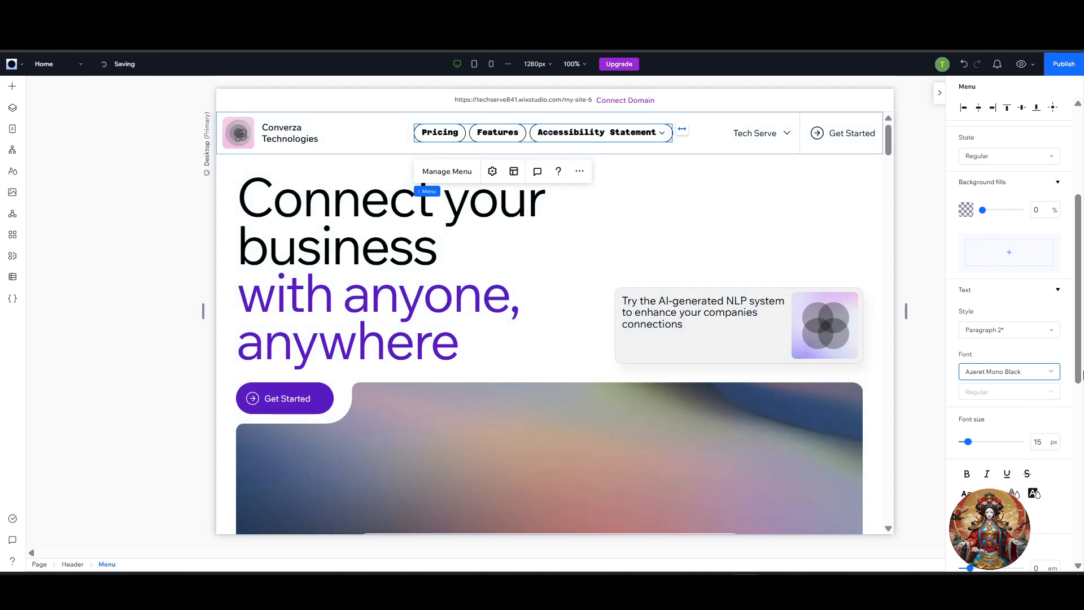
pyautogui.scroll(-3, 972, 398)
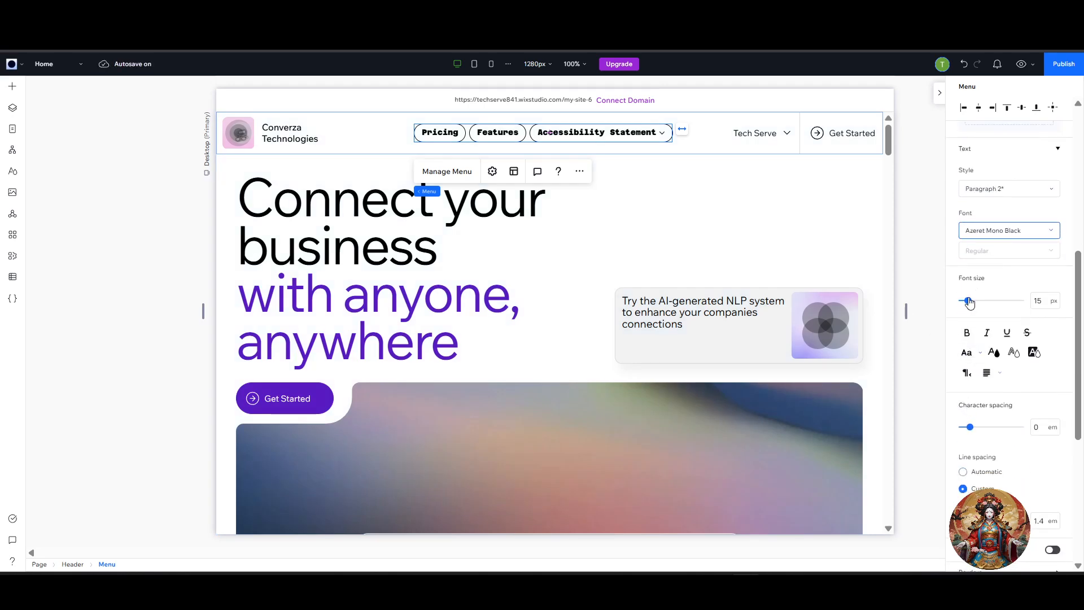
pyautogui.moveTo(970, 303)
pyautogui.mouseDown()
pyautogui.moveTo(981, 305)
pyautogui.moveTo(958, 308)
pyautogui.moveTo(969, 310)
pyautogui.mouseUp()
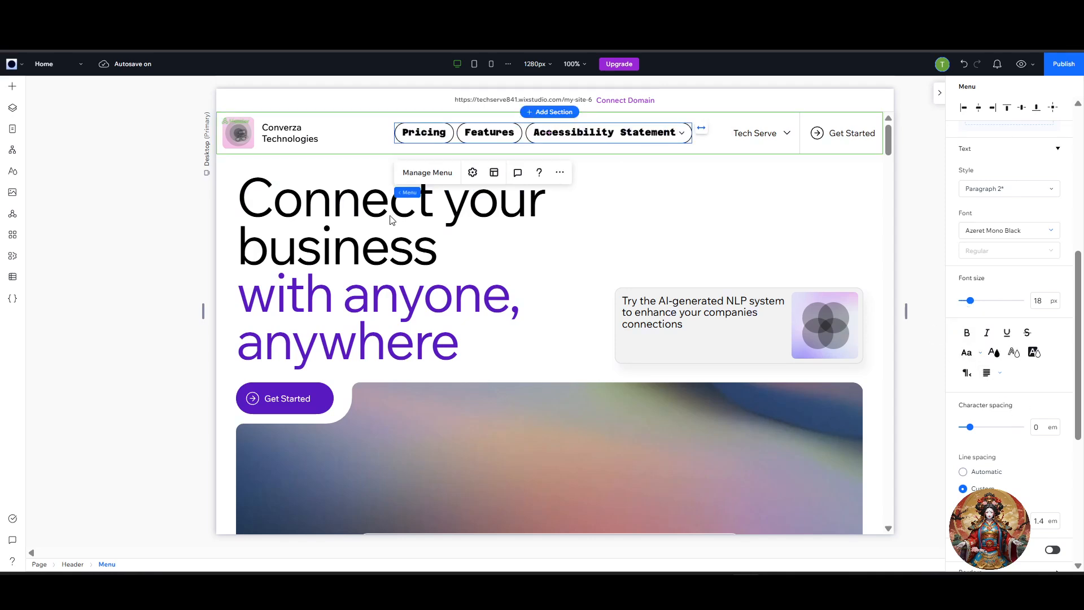
# Set the menu items' character spacing to 0.2 em and the line spacing to Automatic.
pyautogui.scroll(-1, 1052, 388)
pyautogui.moveTo(1053, 391)
pyautogui.scroll(-1, 996, 295)
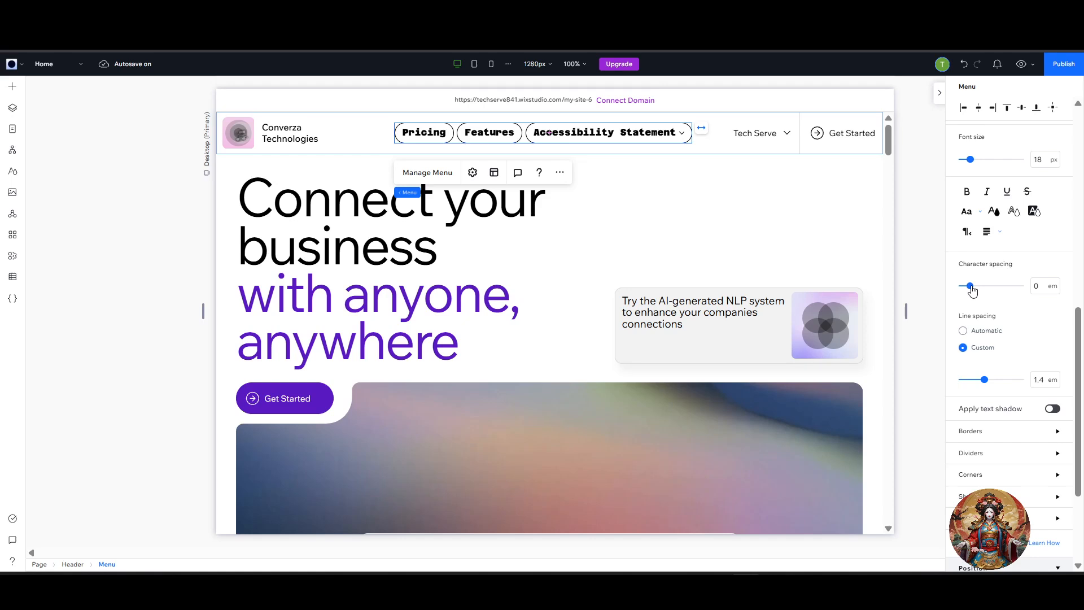
pyautogui.moveTo(971, 287); pyautogui.dragTo(994, 292)
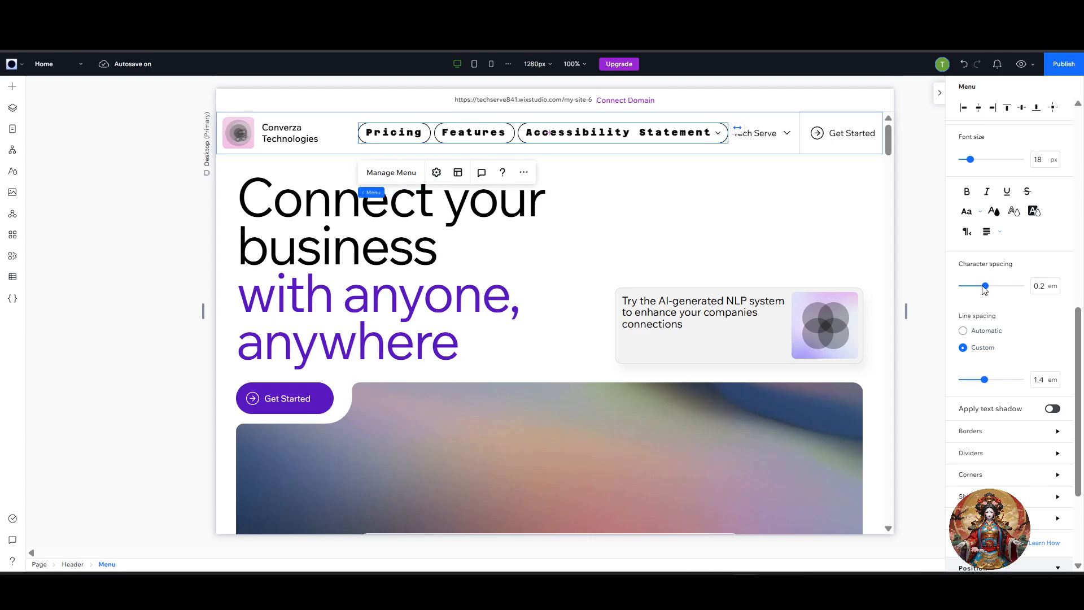
pyautogui.click(992, 334)
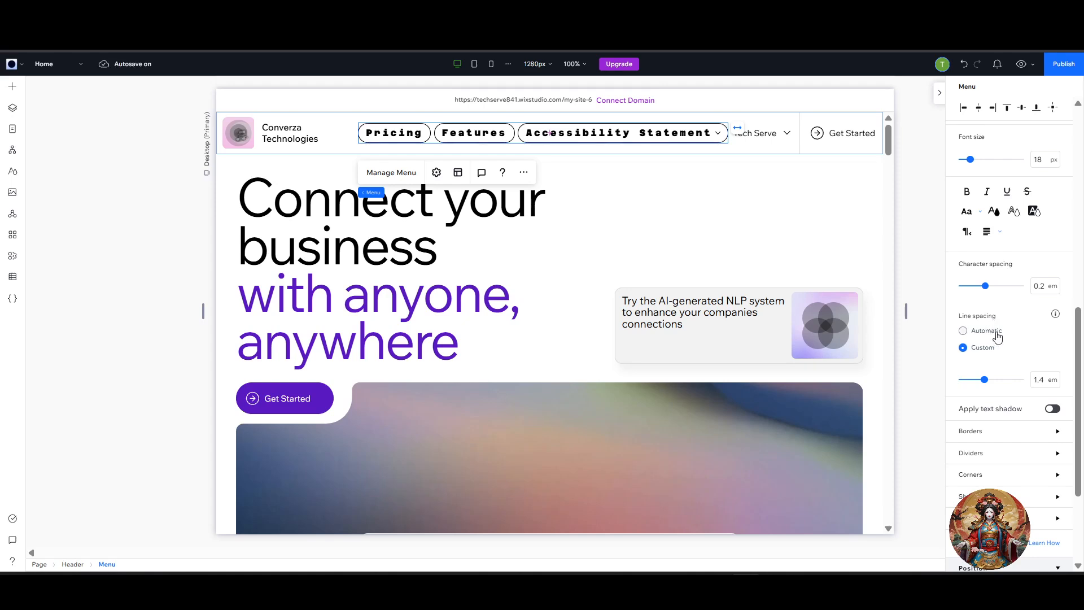
# Examine the menu items' border options and the remaining design and position settings.
pyautogui.scroll(-2, 1008, 352)
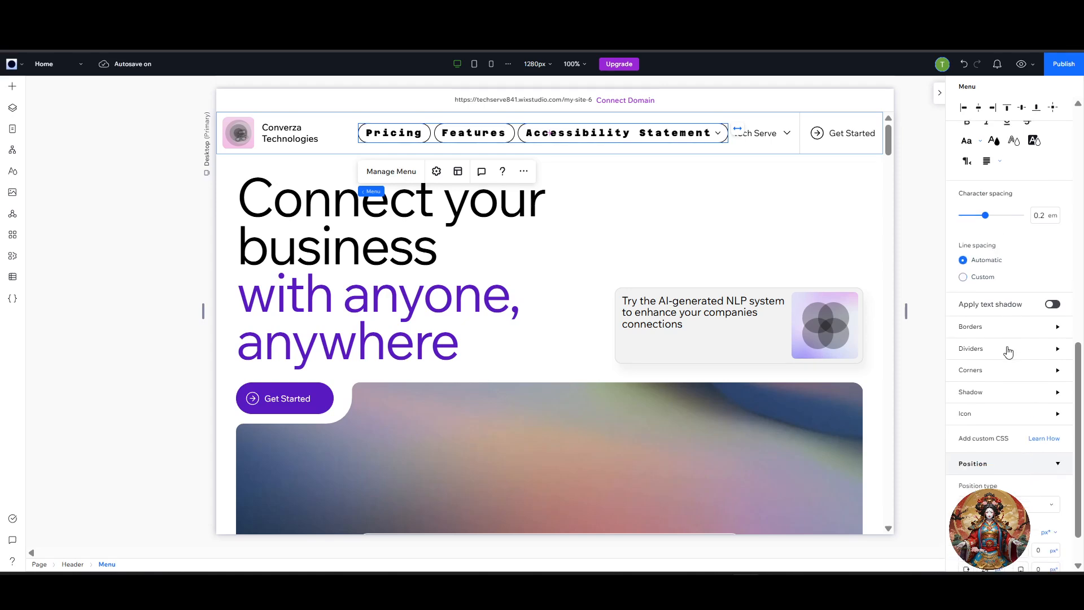
pyautogui.click(1005, 332)
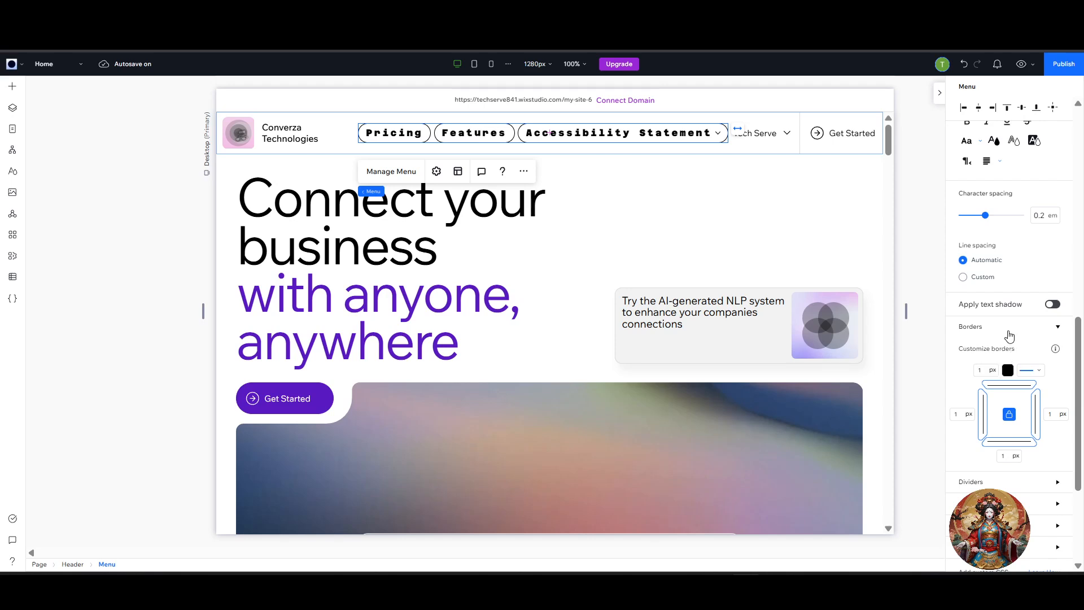
pyautogui.scroll(-4, 1010, 358)
pyautogui.scroll(10, 1016, 373)
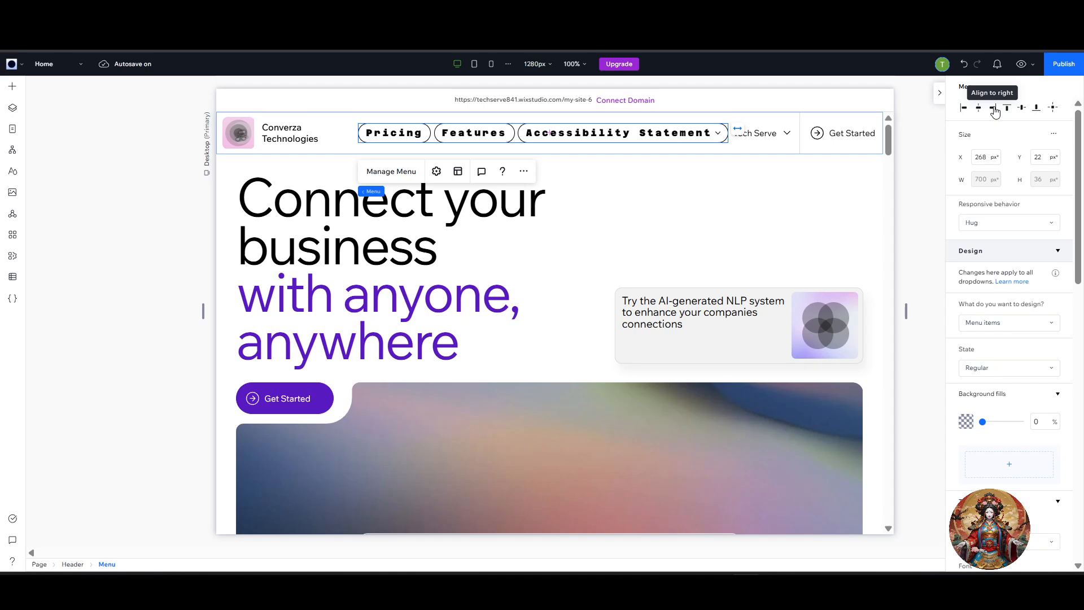
# Try aligning the menu to the header's left, bottom, top and right edges.
pyautogui.click(964, 113)
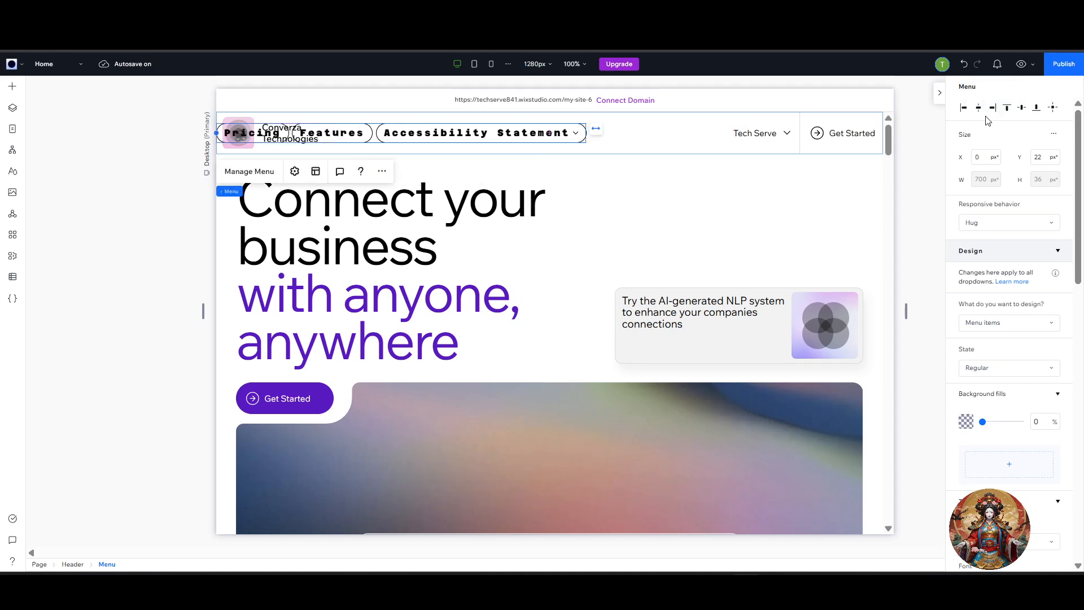
pyautogui.click(1038, 112)
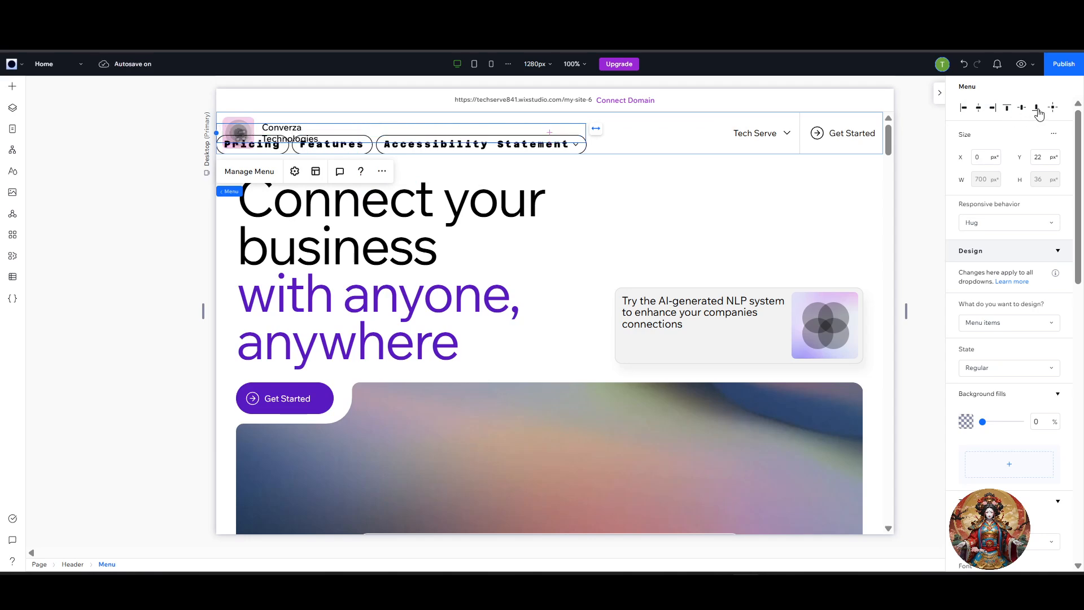
pyautogui.click(1008, 113)
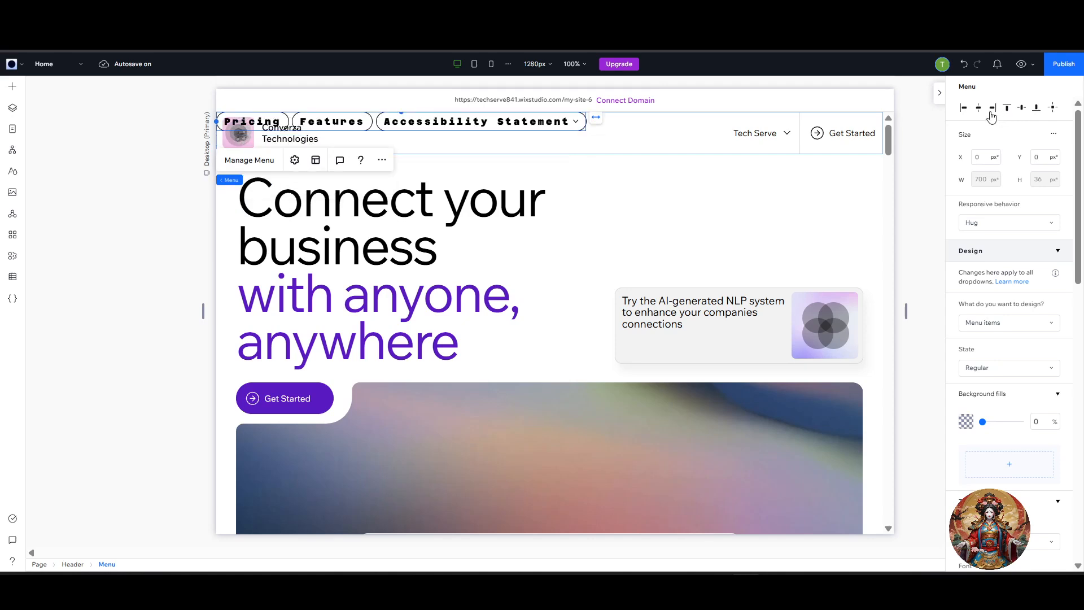
pyautogui.click(992, 111)
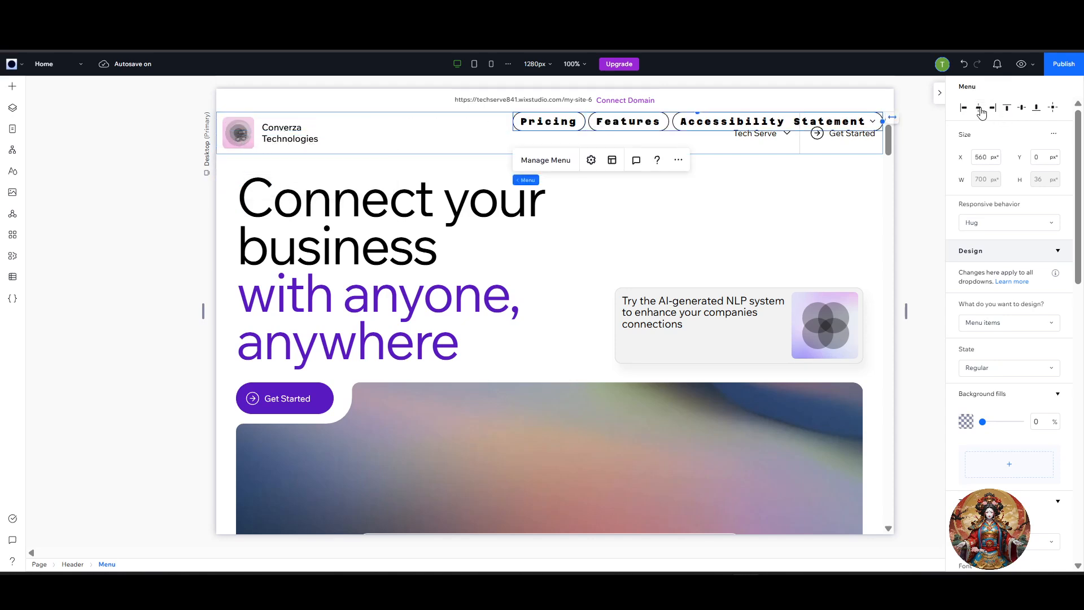
# Center the menu horizontally and move it between the site name and the login bar, at about X 236, Y 20.
pyautogui.click(980, 110)
pyautogui.moveTo(587, 125); pyautogui.dragTo(551, 131)
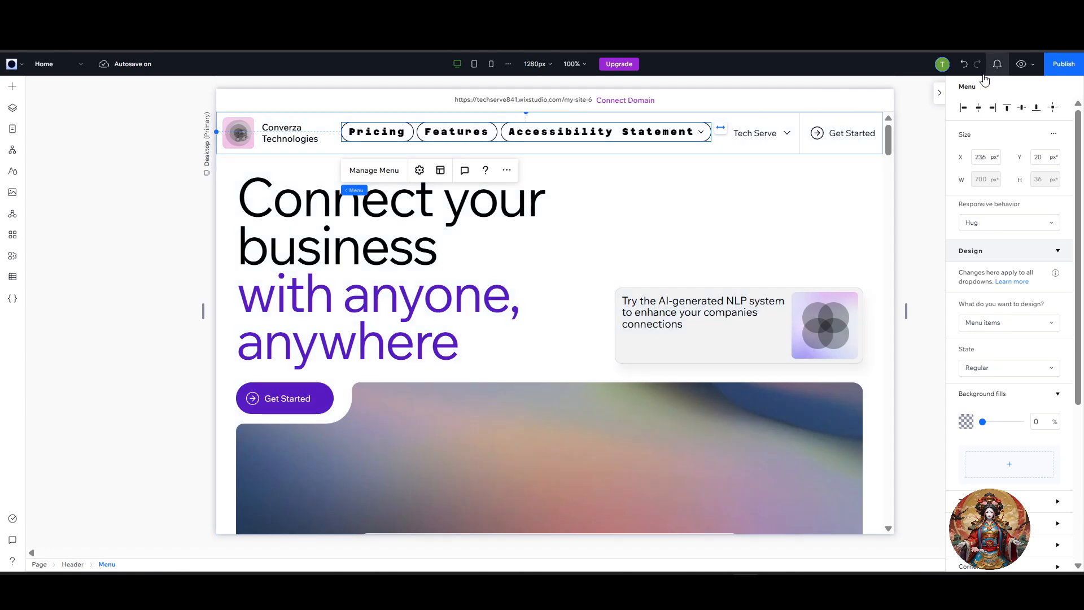
# Preview the desktop site, check the Accessibility Statement dropdown, and return to editing without publishing.
pyautogui.click(1022, 64)
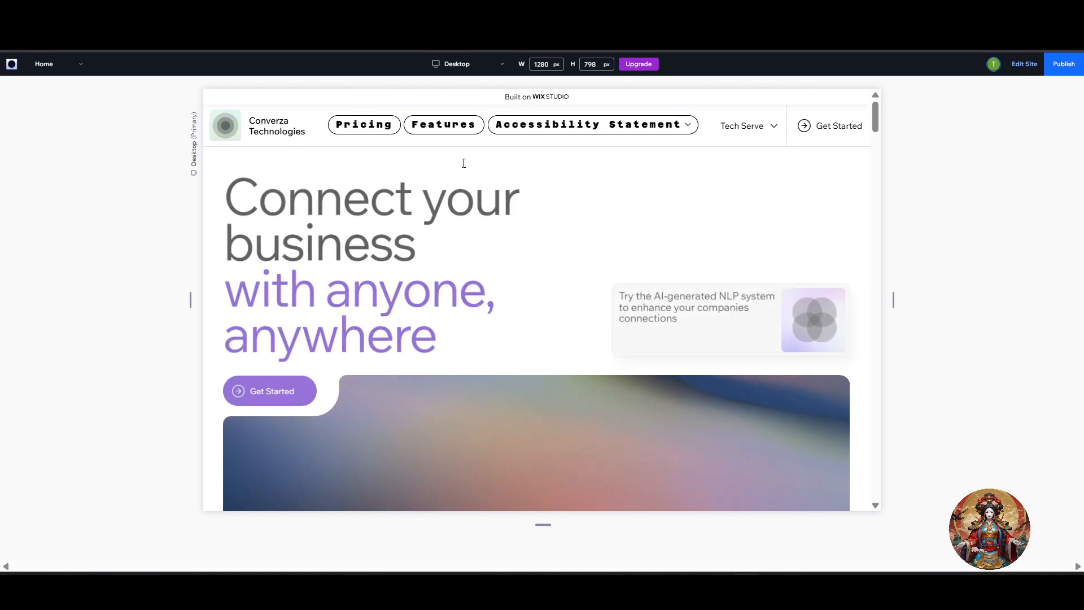
pyautogui.moveTo(533, 128)
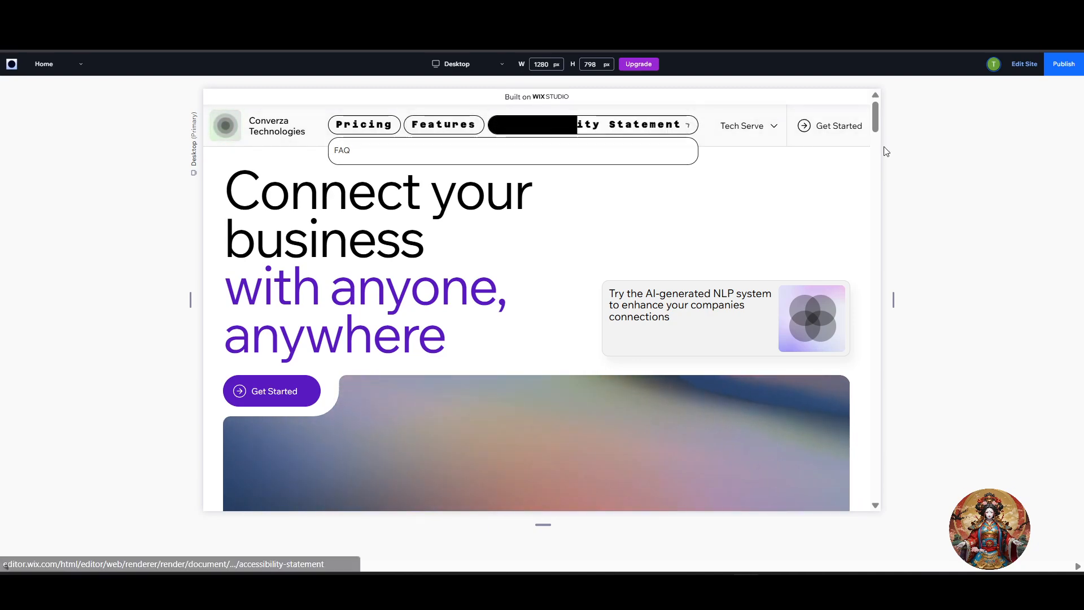
pyautogui.click(1028, 62)
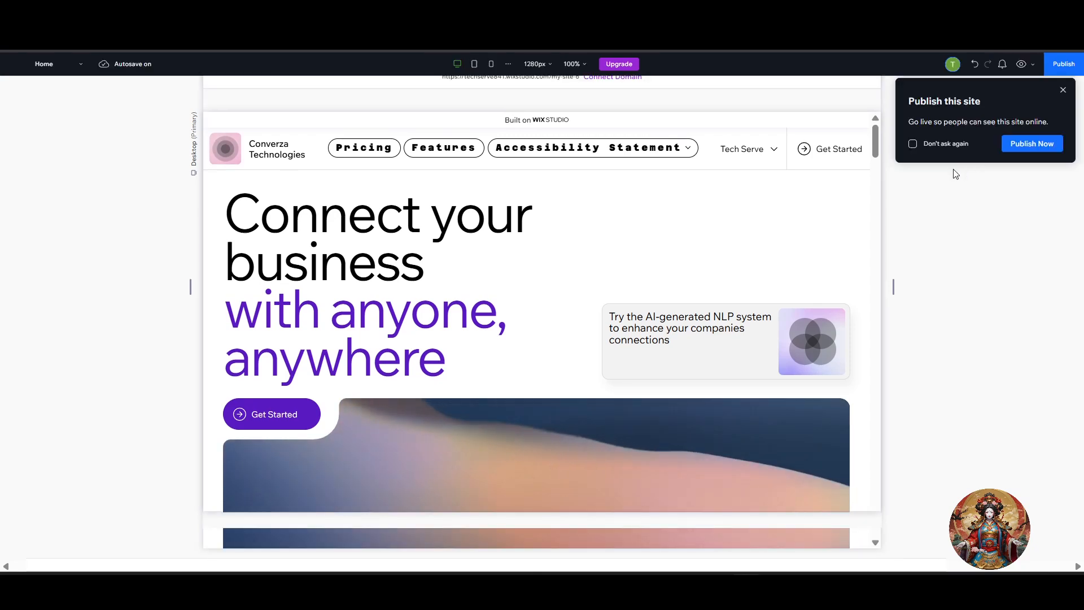
pyautogui.click(1063, 90)
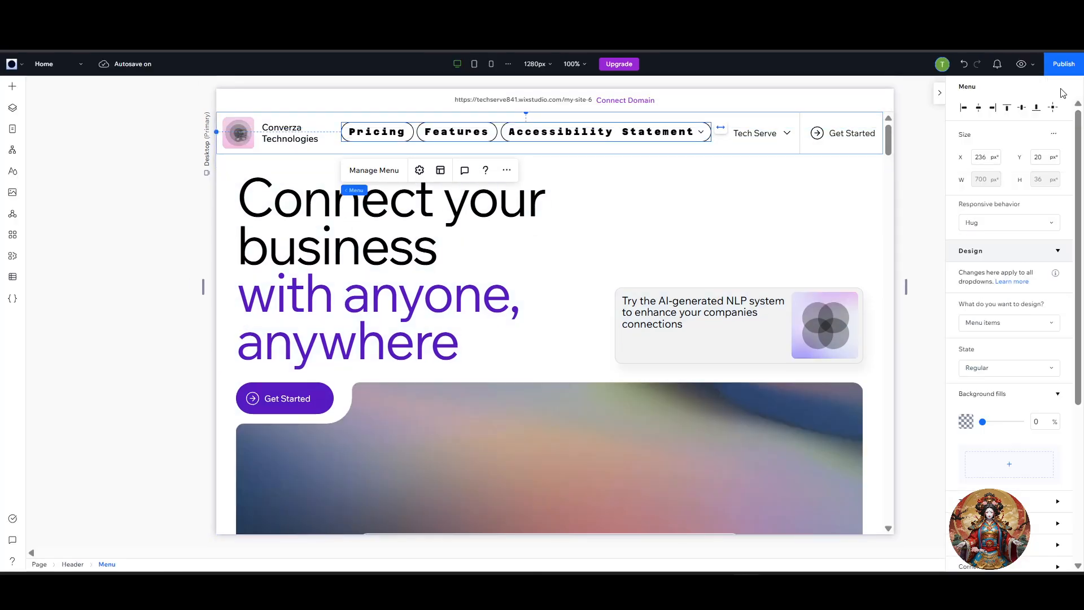
# In the tablet layout, move the hamburger menu icon off the site name to just beside the login bar.
pyautogui.click(475, 70)
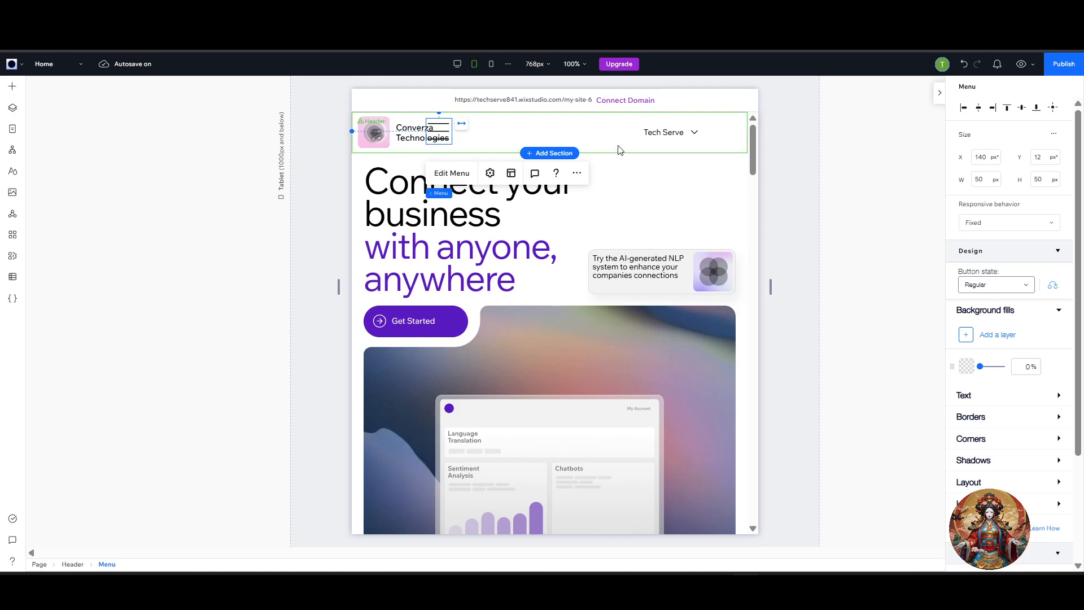
pyautogui.moveTo(441, 123); pyautogui.dragTo(632, 132)
# Open the tablet hamburger menu for editing and view its Close Button settings.
pyautogui.doubleClick(629, 131)
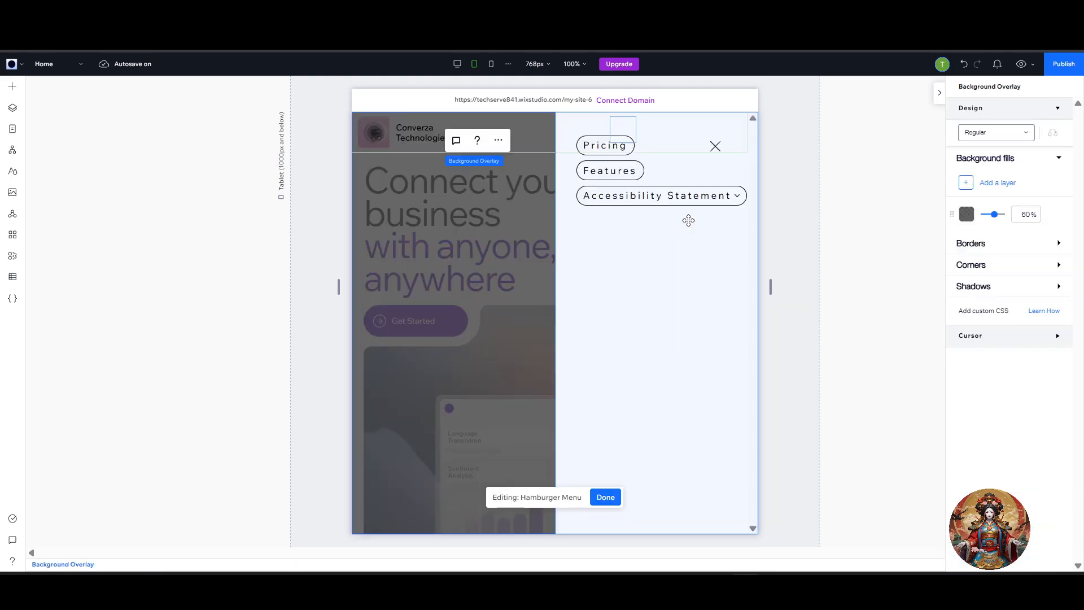
pyautogui.click(715, 146)
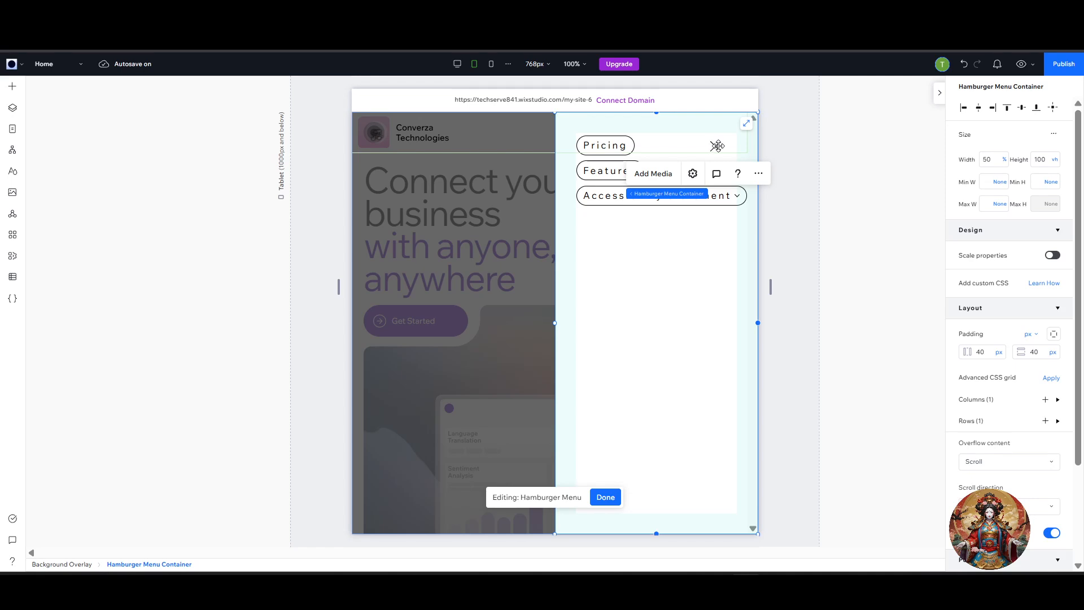
pyautogui.click(714, 146)
pyautogui.click(613, 186)
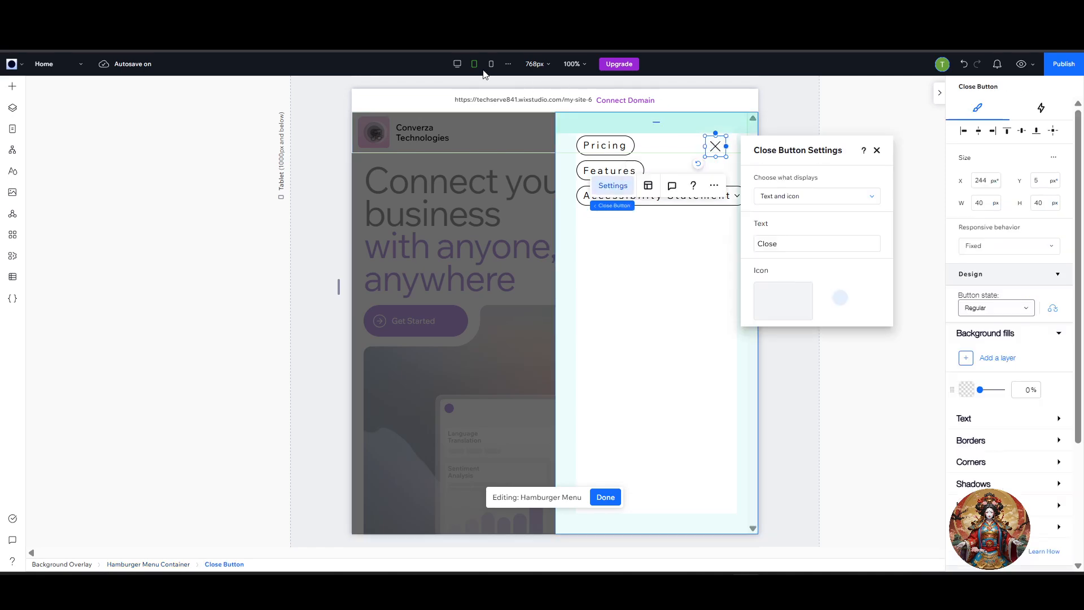
# In the mobile layout, place the hamburger icon beside the site name and move the login bar to about X 237, Y 11.
pyautogui.click(491, 64)
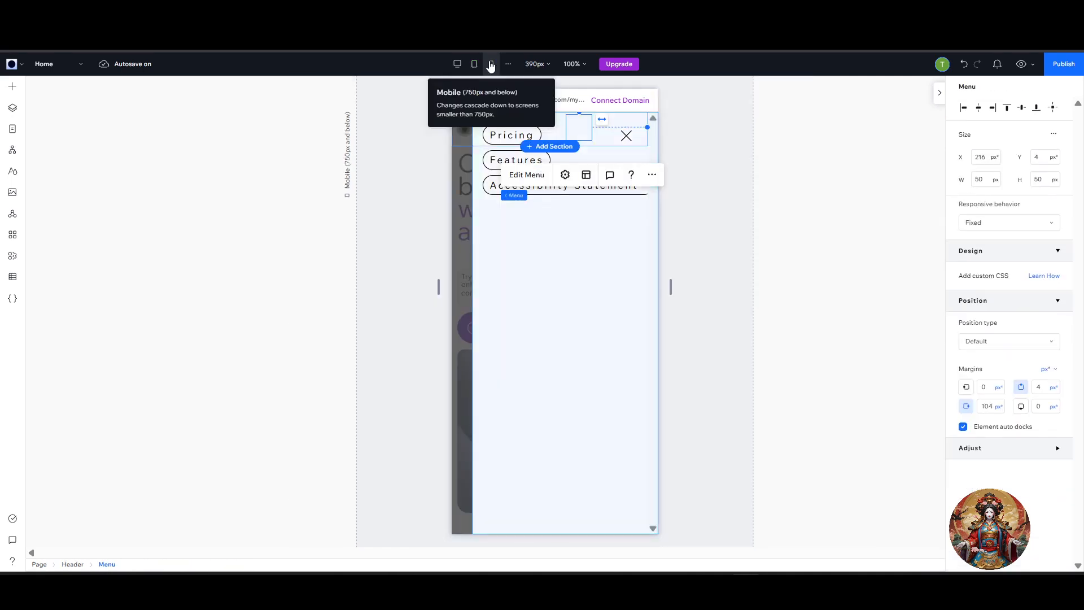
pyautogui.click(626, 136)
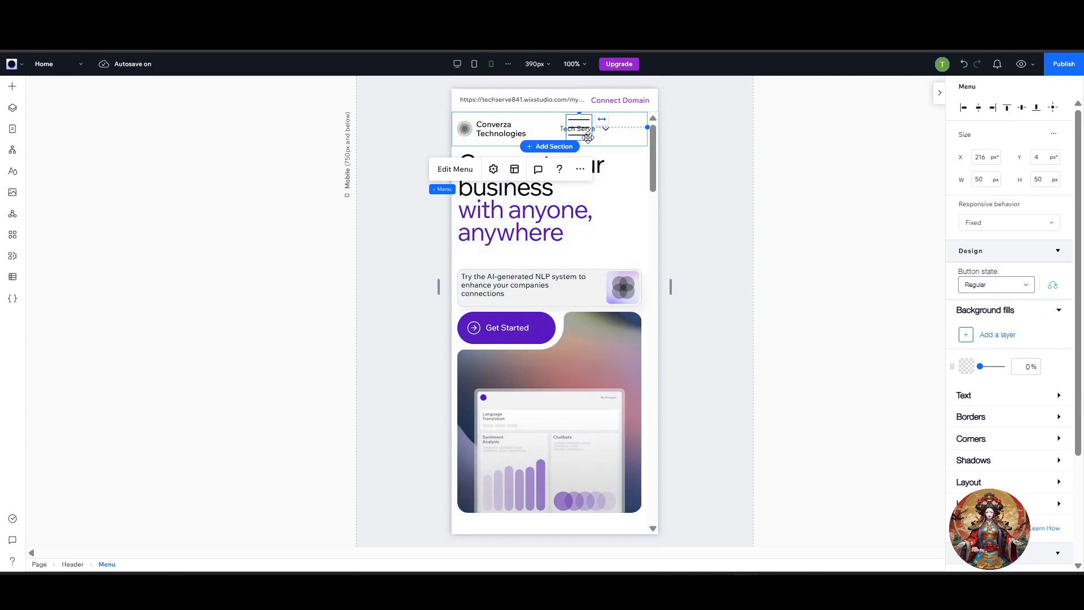
pyautogui.moveTo(583, 115); pyautogui.dragTo(551, 117)
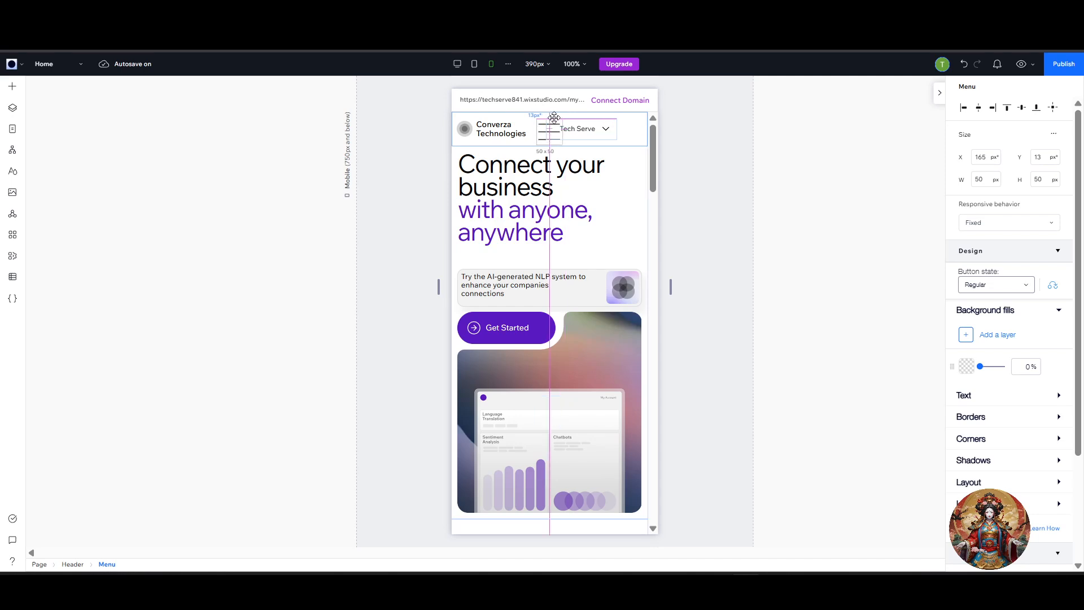
pyautogui.click(600, 134)
pyautogui.moveTo(600, 134); pyautogui.dragTo(622, 124)
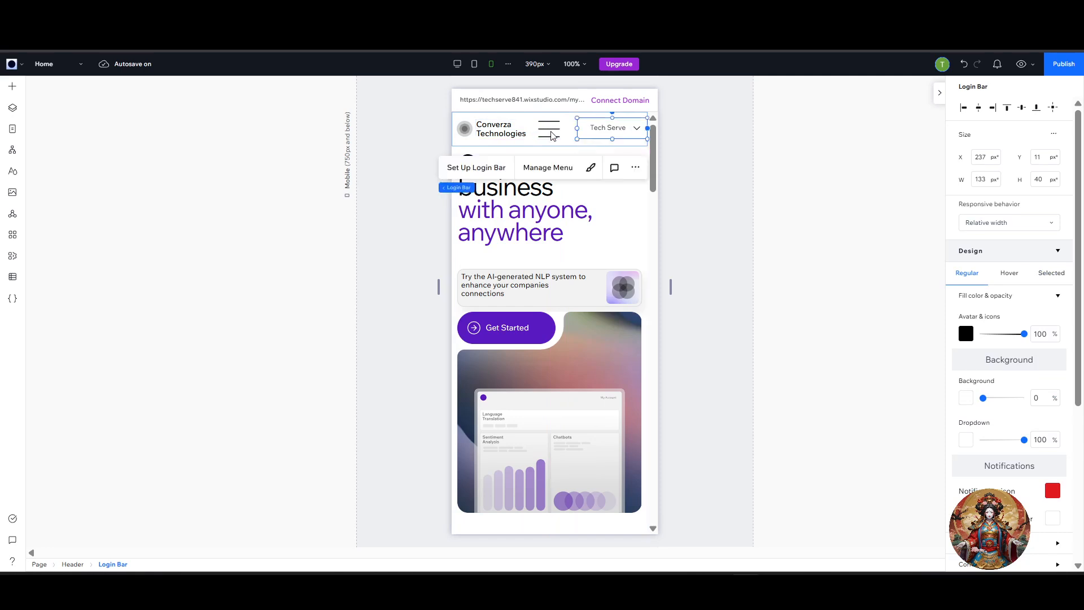
# Preview the mobile site and test the hamburger menu, its Accessibility Statement link, and the login bar's dropdown.
pyautogui.click(1017, 67)
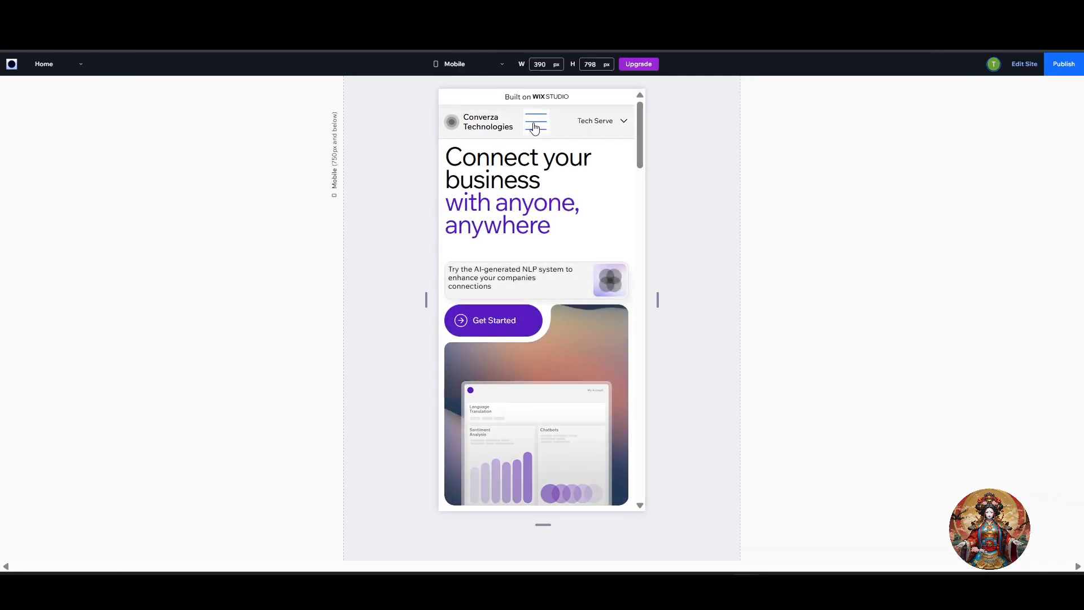
pyautogui.click(535, 128)
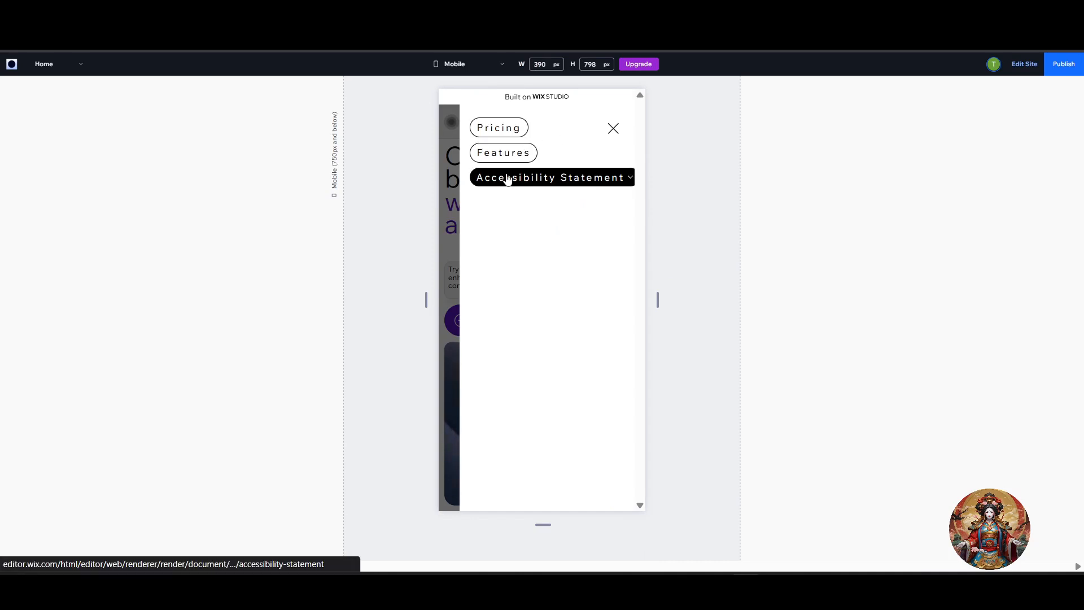
pyautogui.click(624, 180)
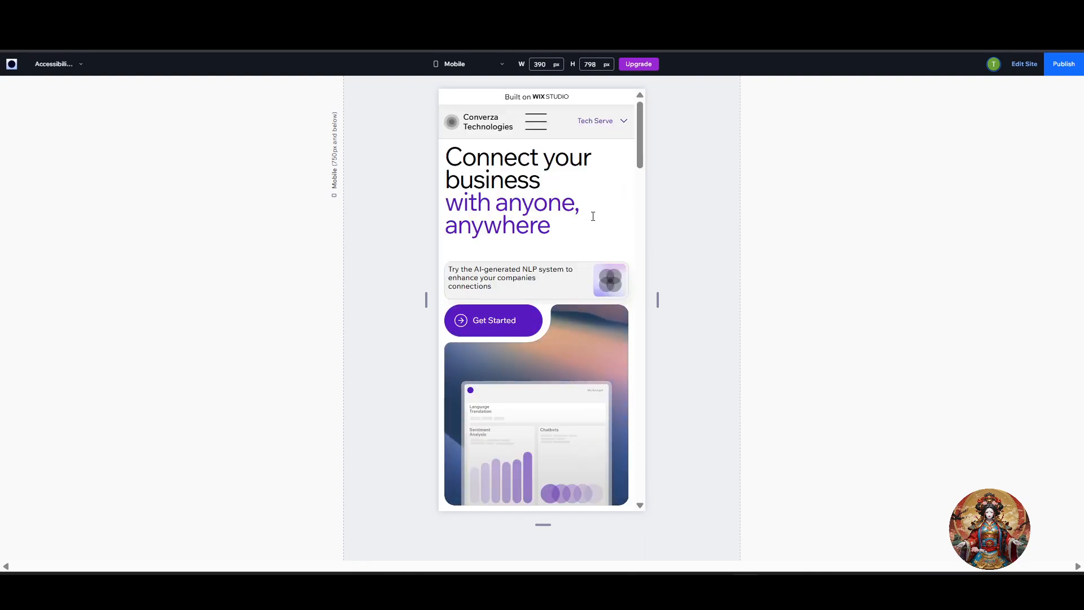
pyautogui.click(624, 121)
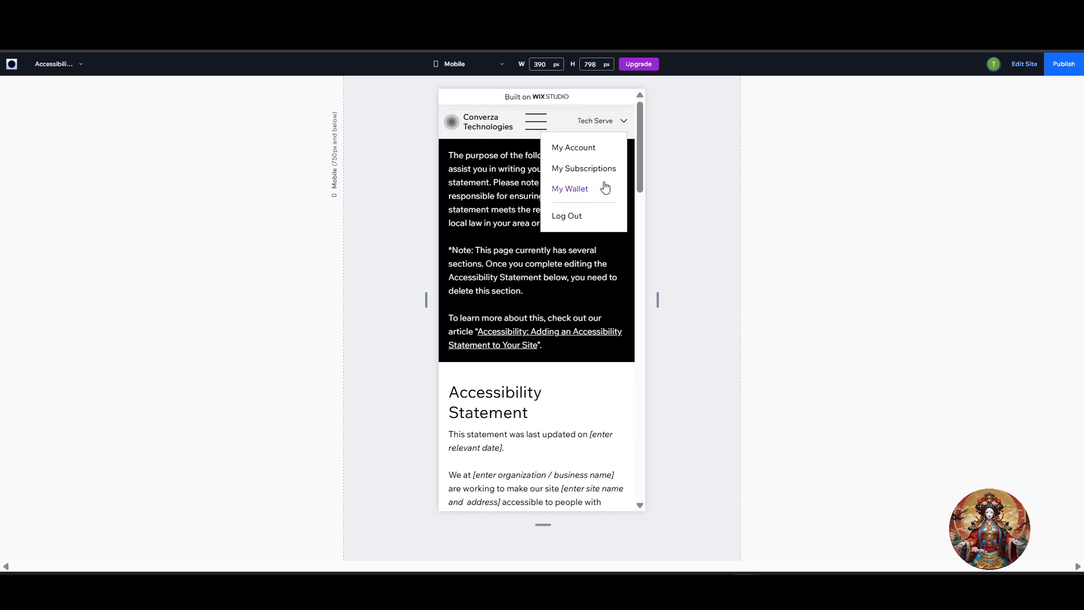
pyautogui.click(537, 120)
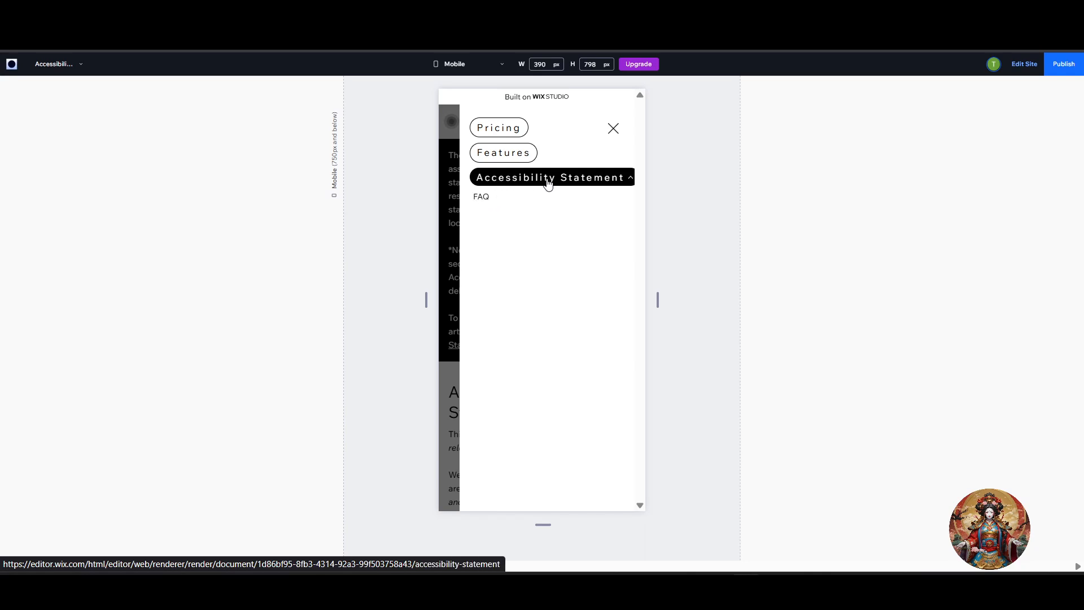
# Close the previewed menu, return to editing the mobile layout, and open the header's hamburger menu button settings.
pyautogui.click(613, 128)
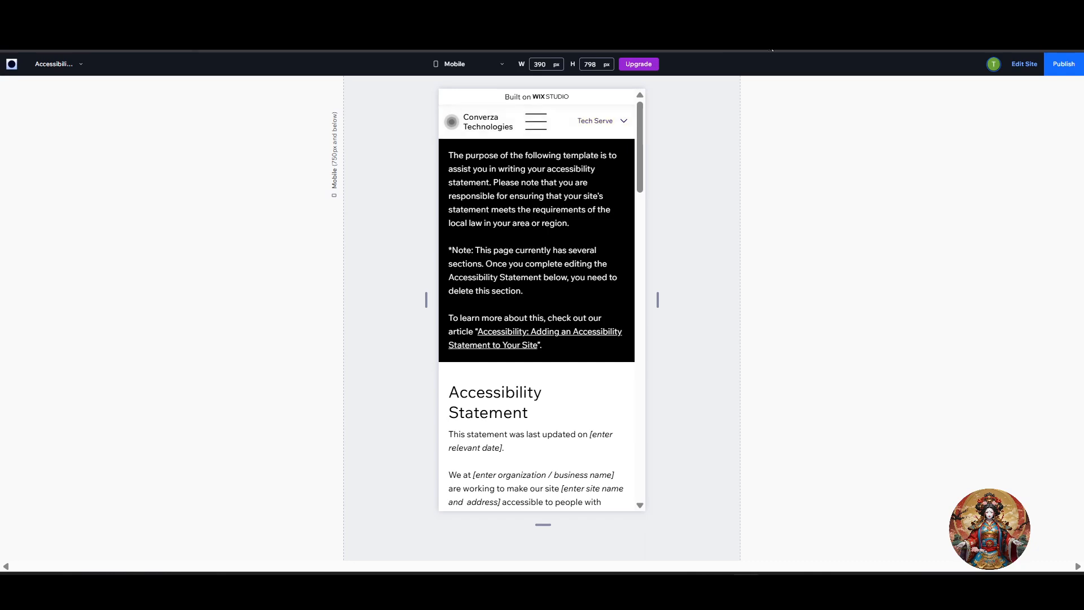
pyautogui.click(1023, 66)
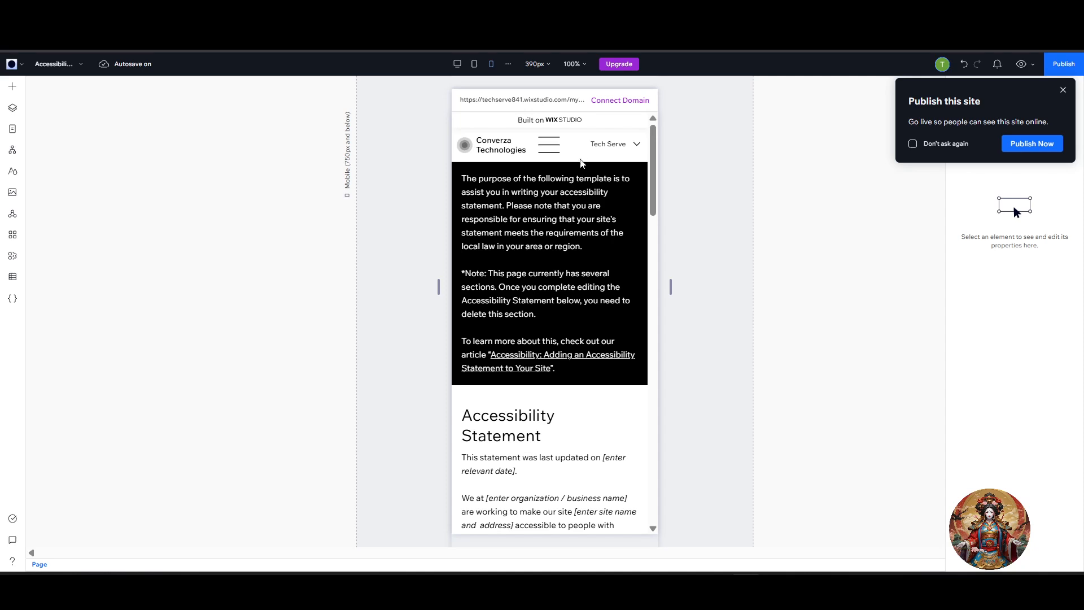
pyautogui.click(553, 153)
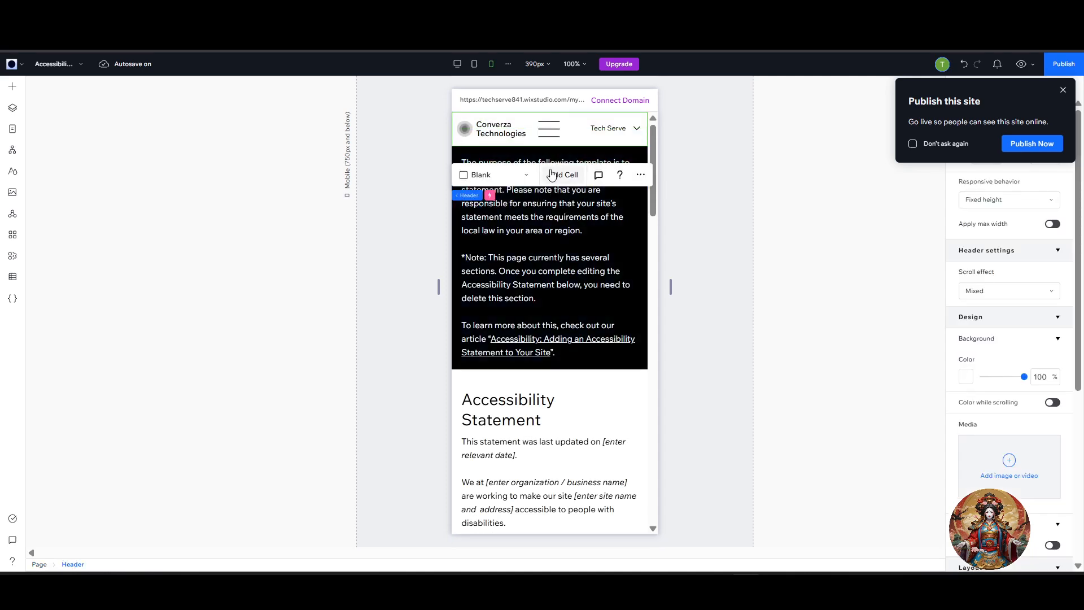
pyautogui.click(551, 127)
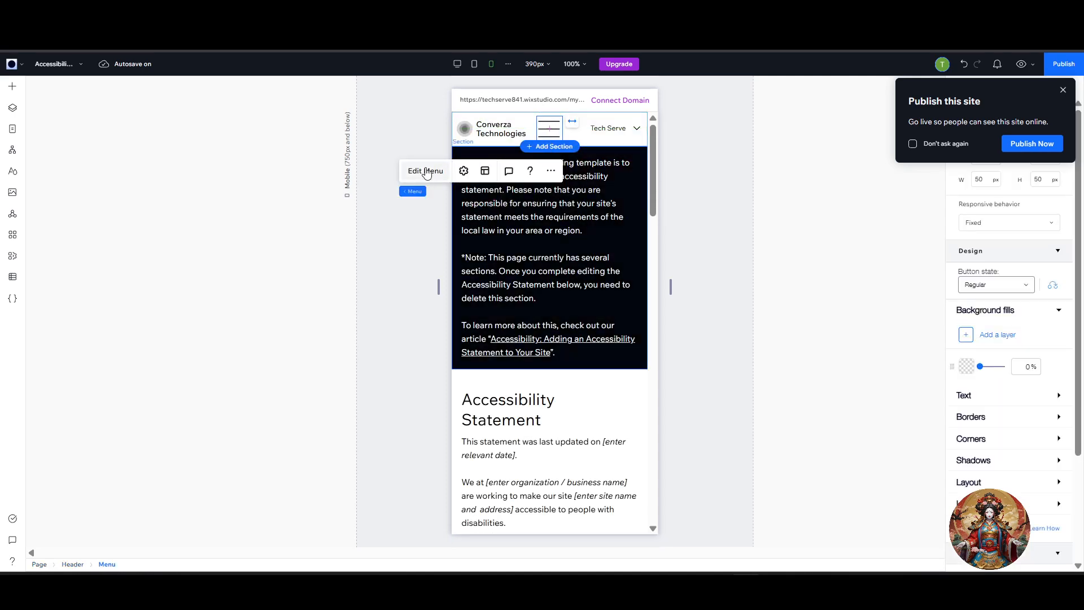
pyautogui.click(464, 171)
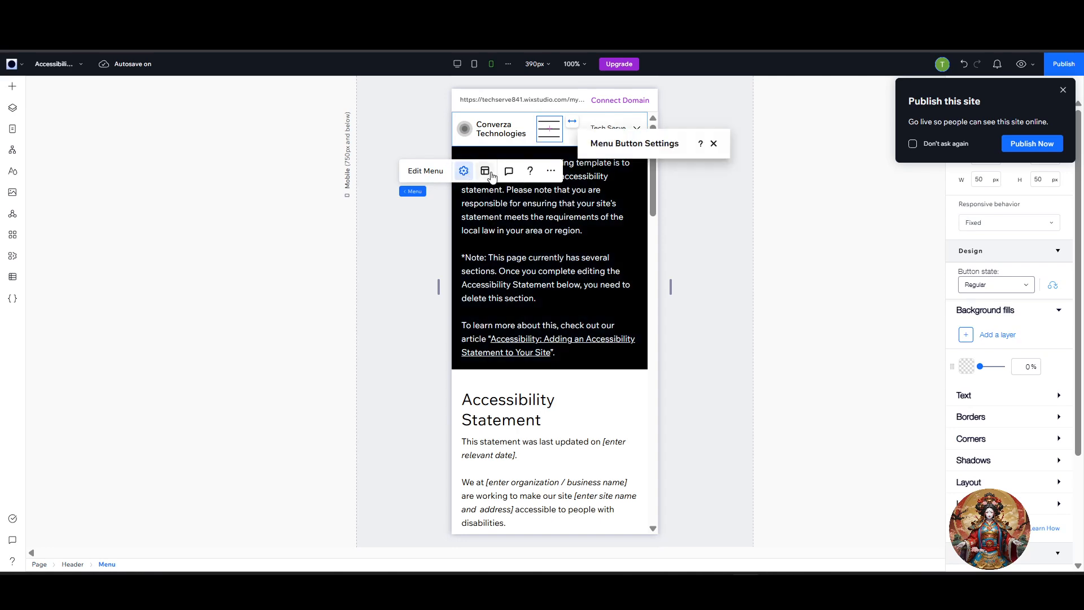
# Replace the hamburger menu button's icon with the round yellow "We stand with Ukraine" flower vector art from Media from Wix.
pyautogui.scroll(-1, 670, 314)
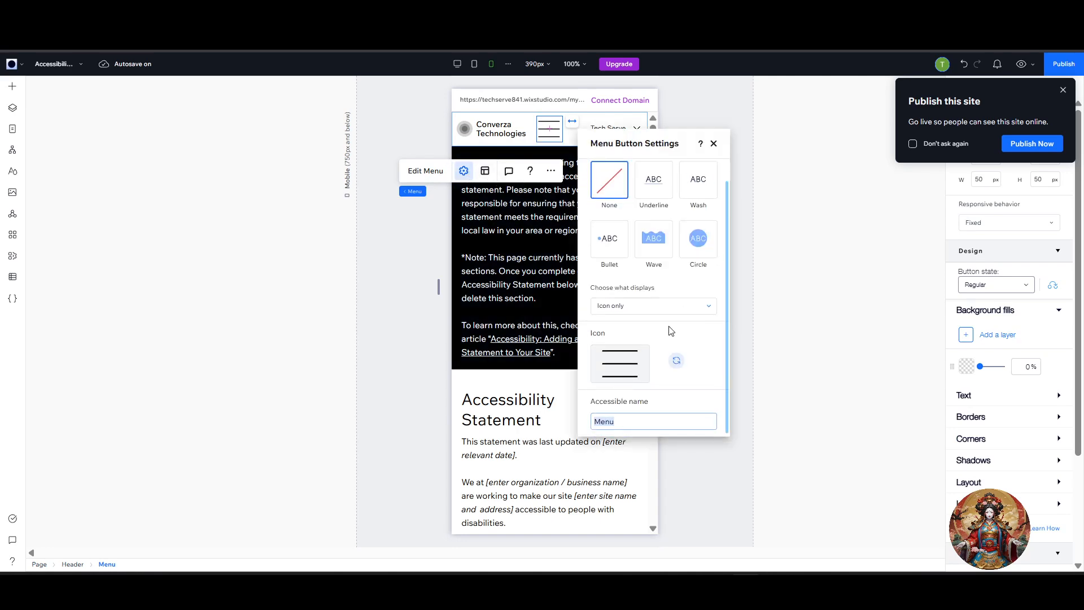
pyautogui.click(680, 364)
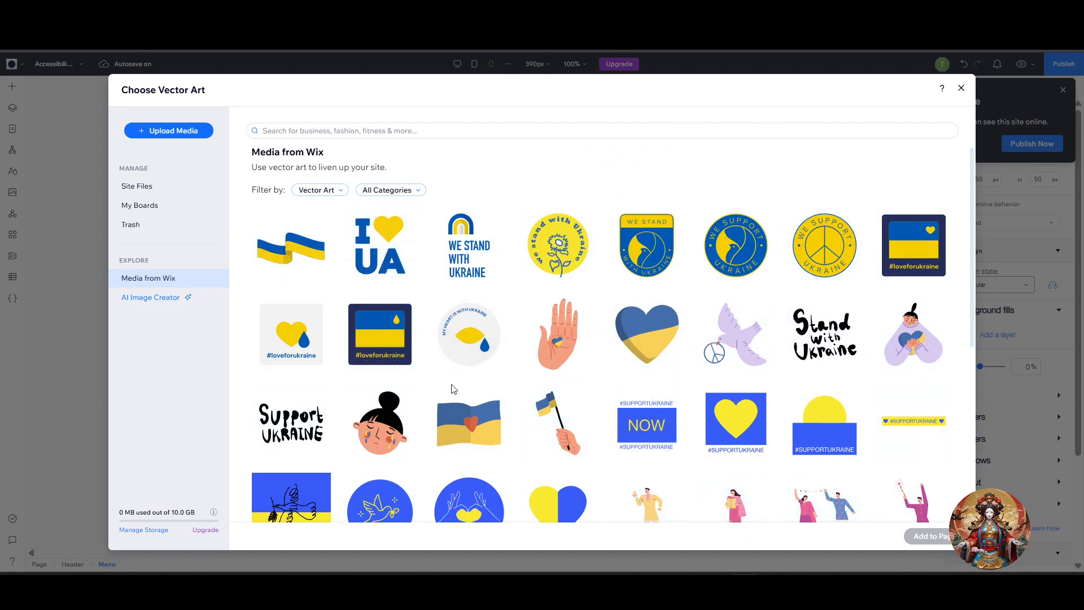
pyautogui.scroll(-5, 474, 342)
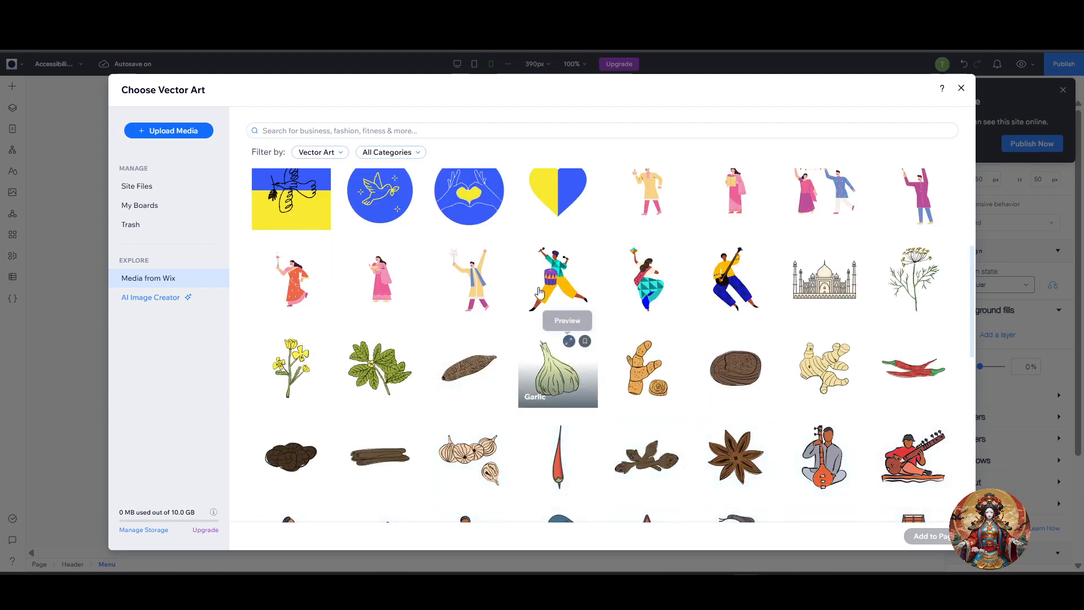
pyautogui.scroll(5, 559, 322)
pyautogui.click(563, 197)
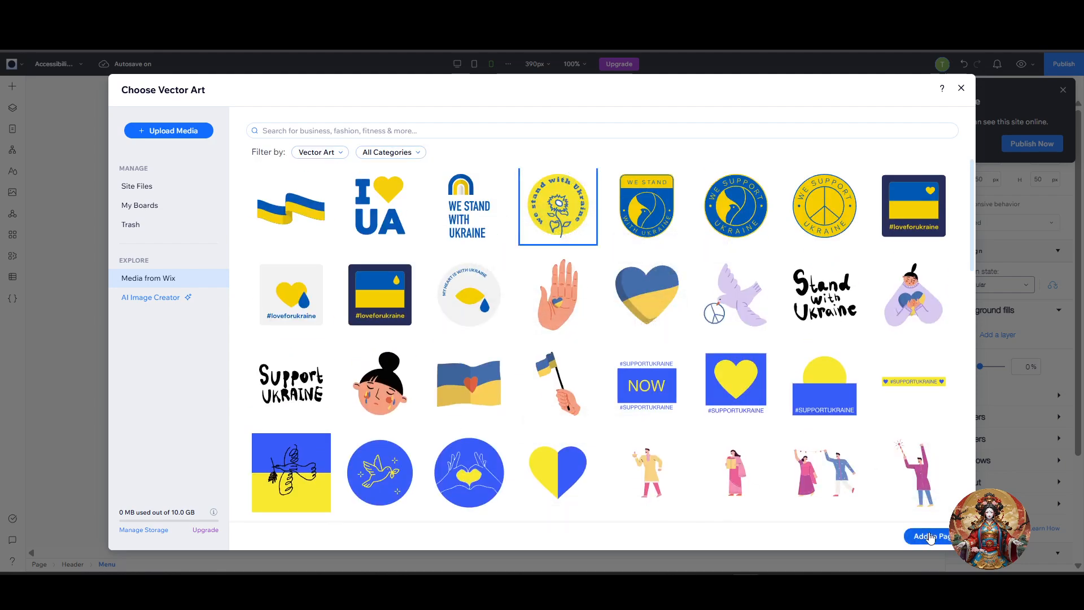
pyautogui.click(924, 532)
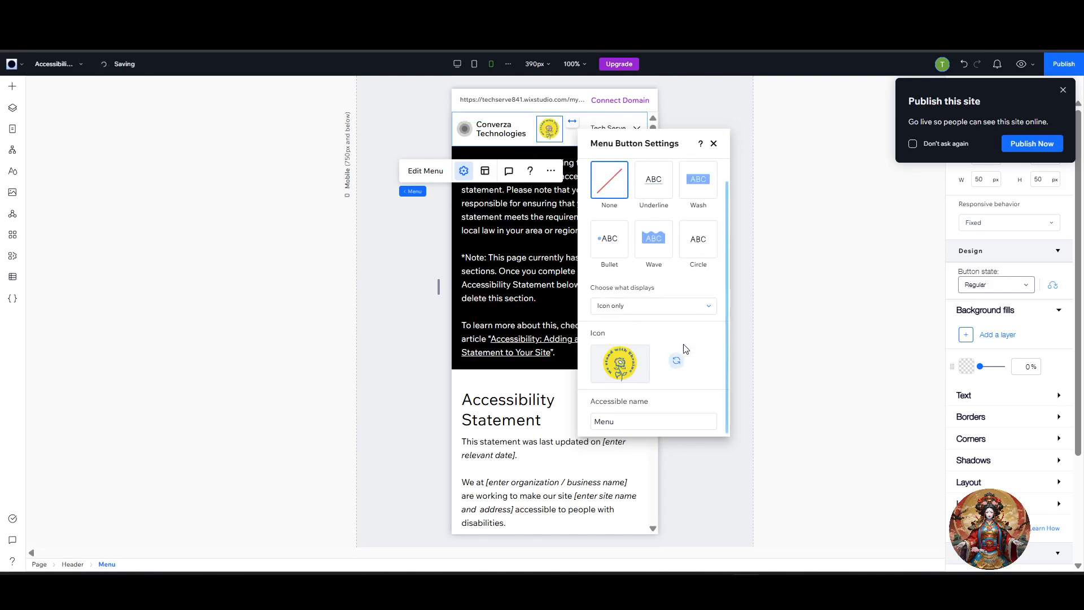
# Apply the Wave effect to the menu button and dismiss the prompt to publish the site.
pyautogui.click(657, 241)
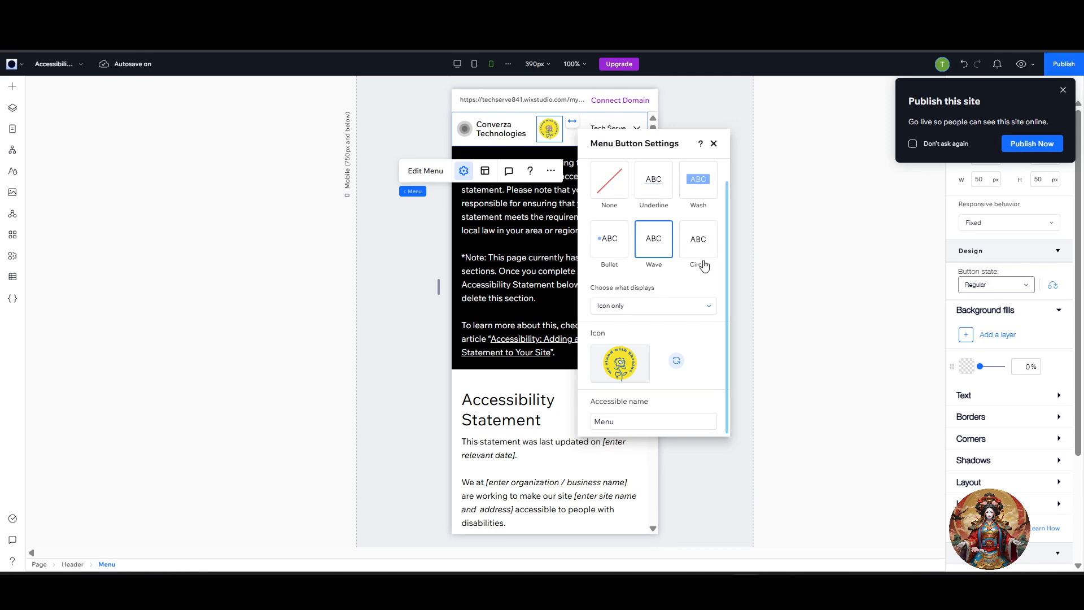
pyautogui.click(685, 419)
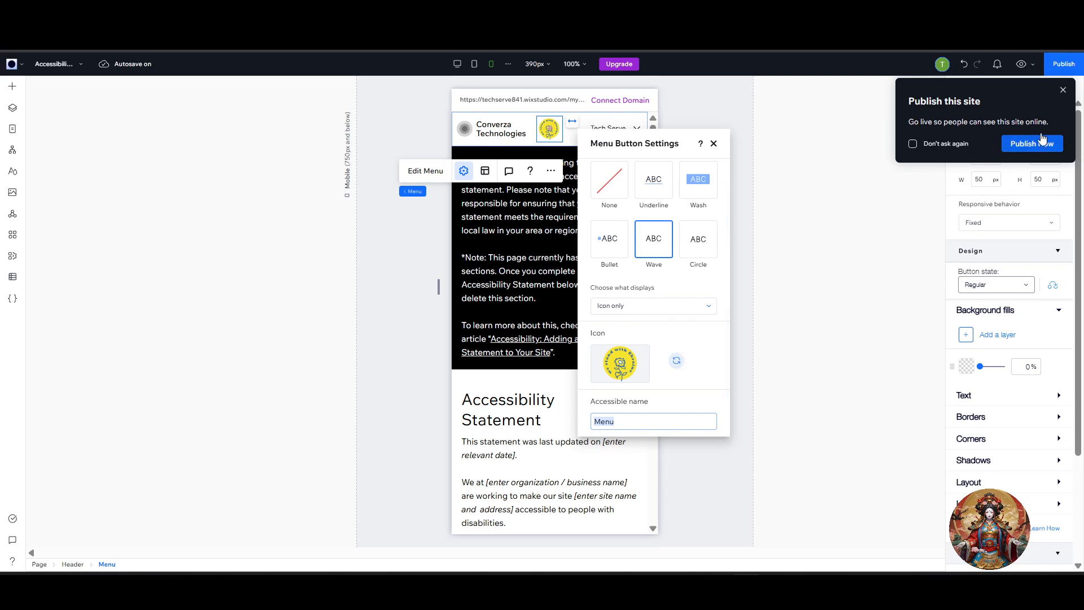
pyautogui.click(1062, 91)
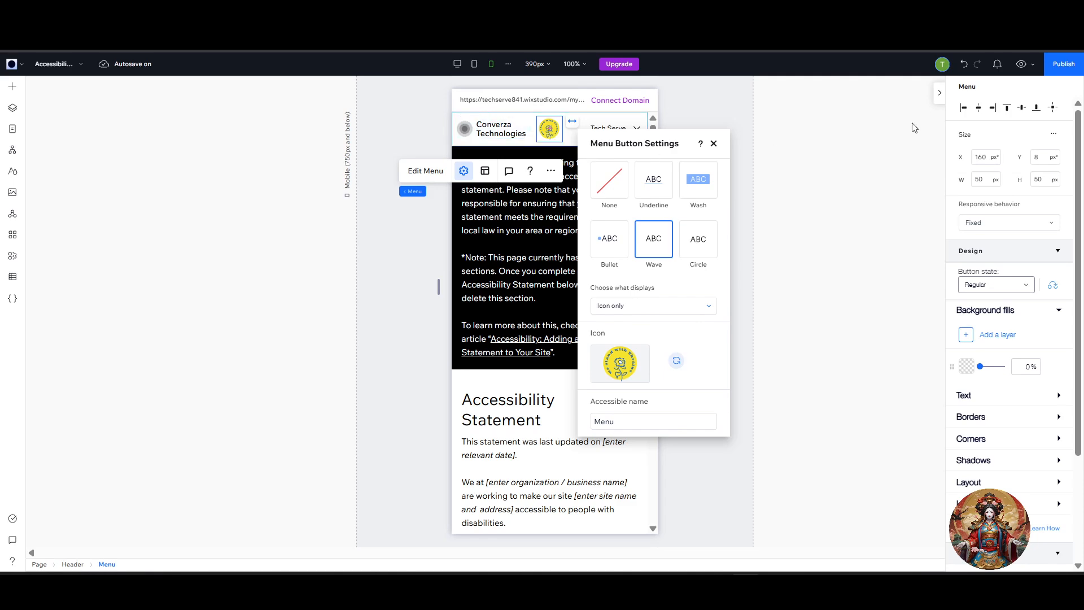
# Preview the mobile site and test opening and closing the menu with its new icon.
pyautogui.click(1022, 65)
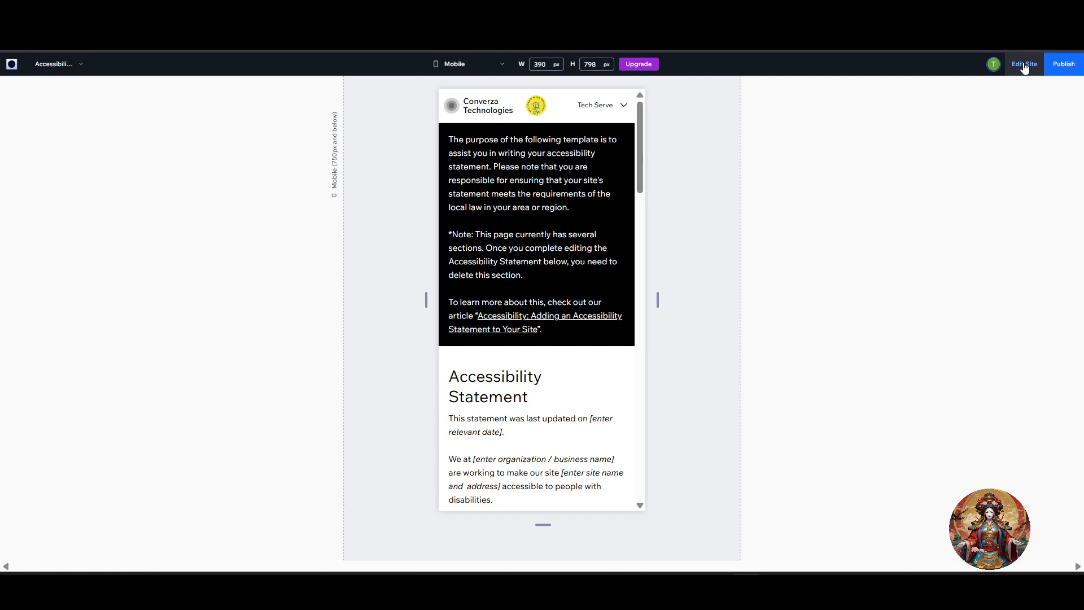
pyautogui.click(538, 117)
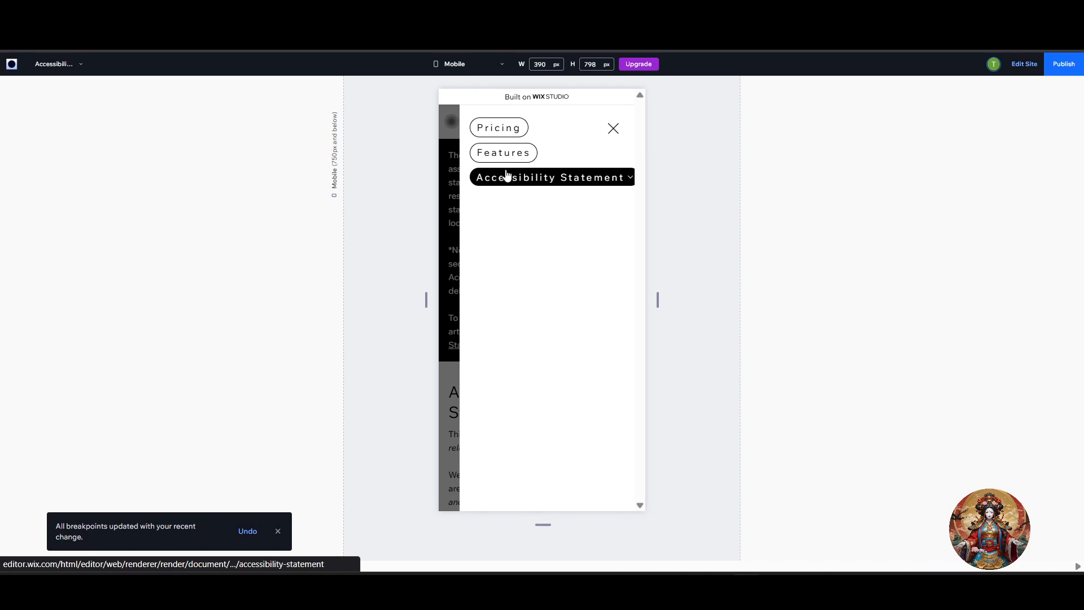
pyautogui.click(612, 128)
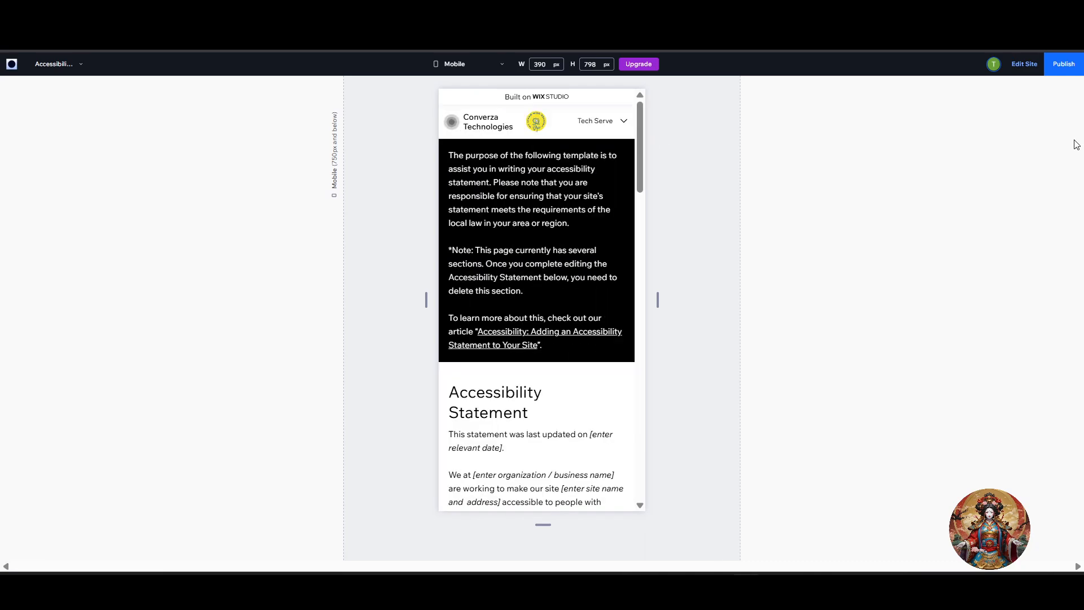